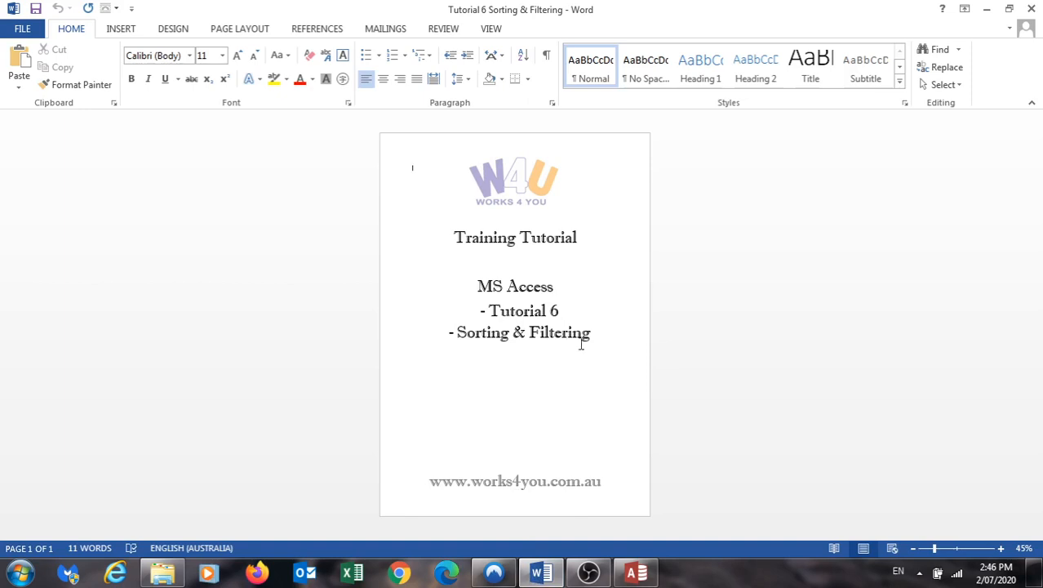
- Switch to Access, open the Student Table and sort its records by Last Name from A to Z
click(639, 574)
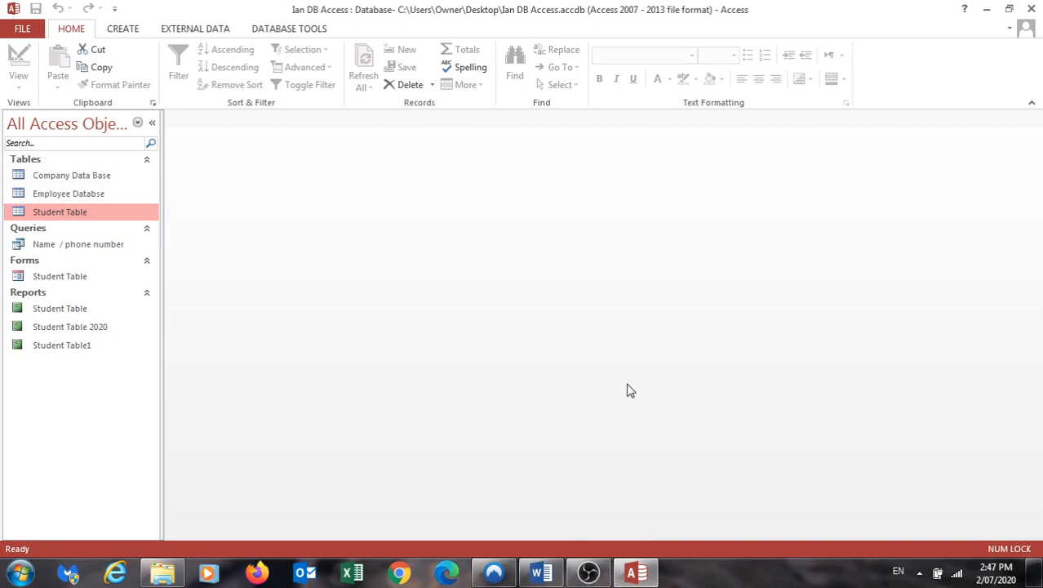
double_click(54, 214)
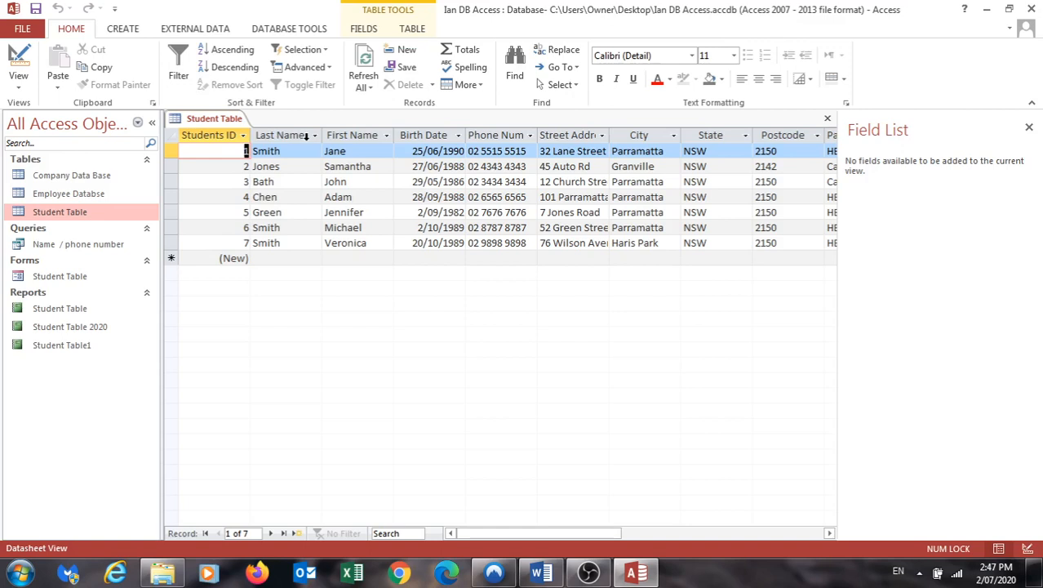
click(284, 136)
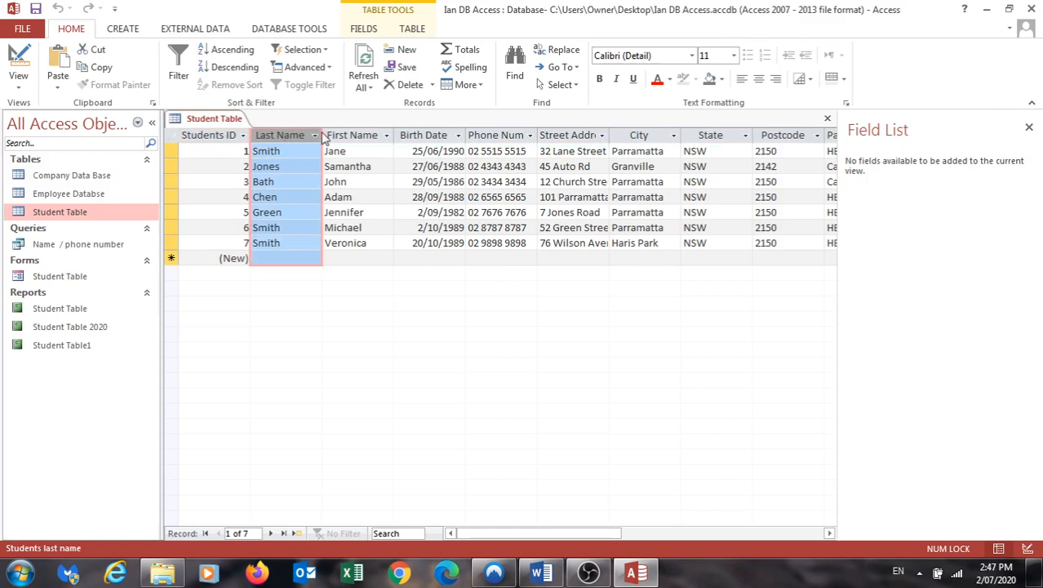
click(314, 136)
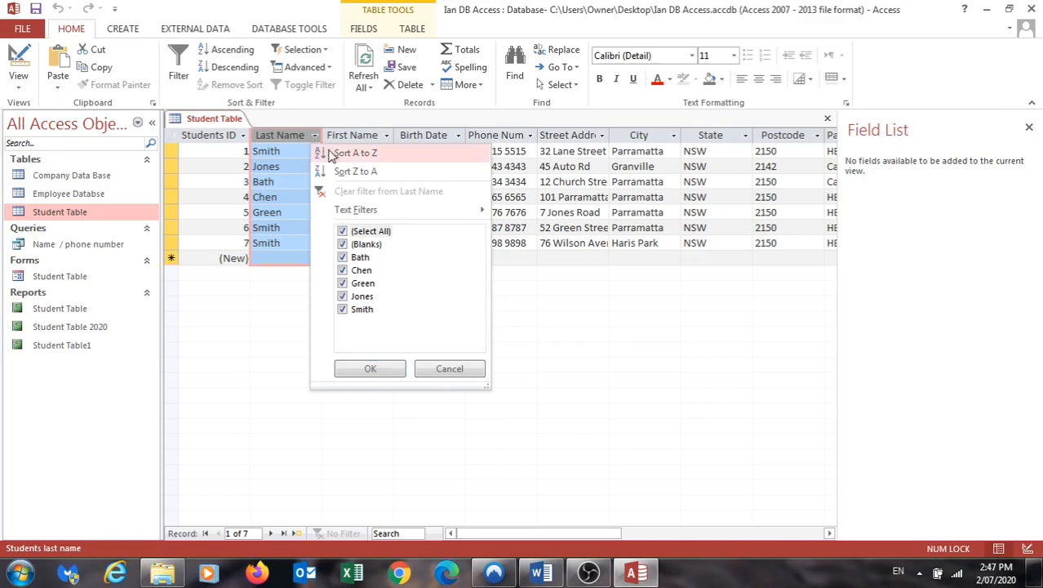
click(331, 155)
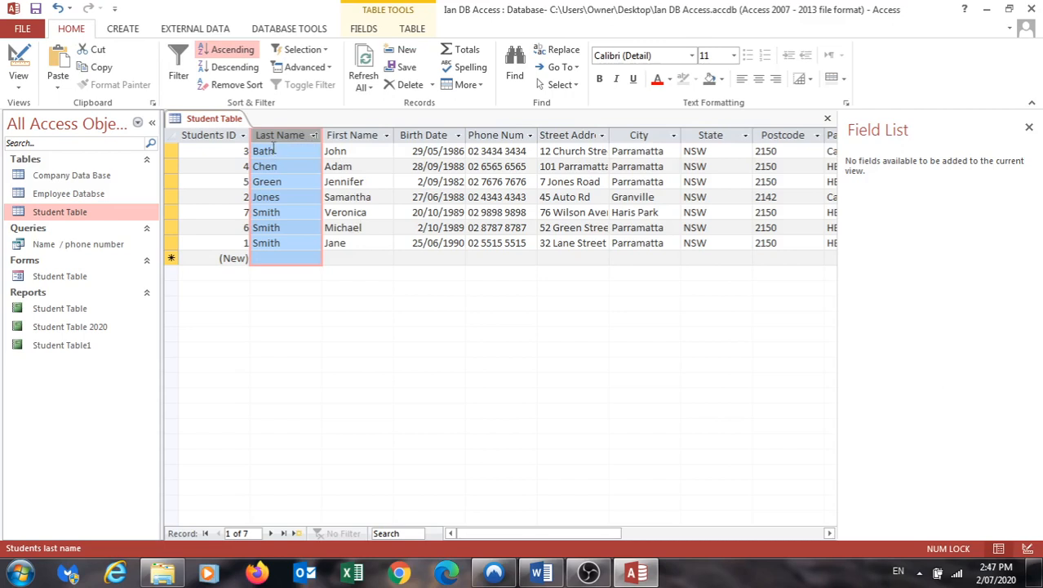
- Sort the Student Table by First Name from A to Z and remove all sorts
click(384, 138)
click(386, 137)
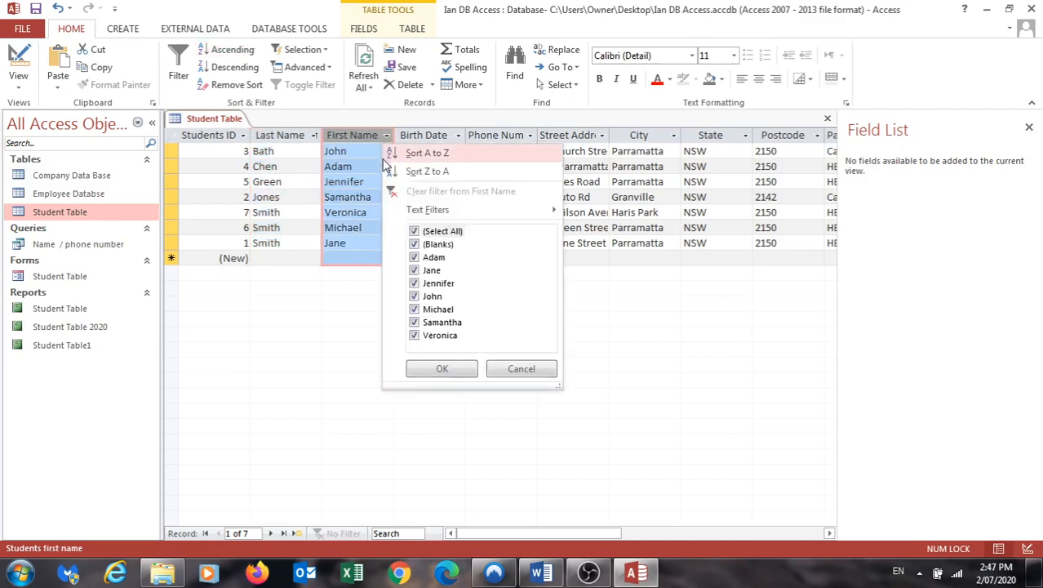
click(388, 155)
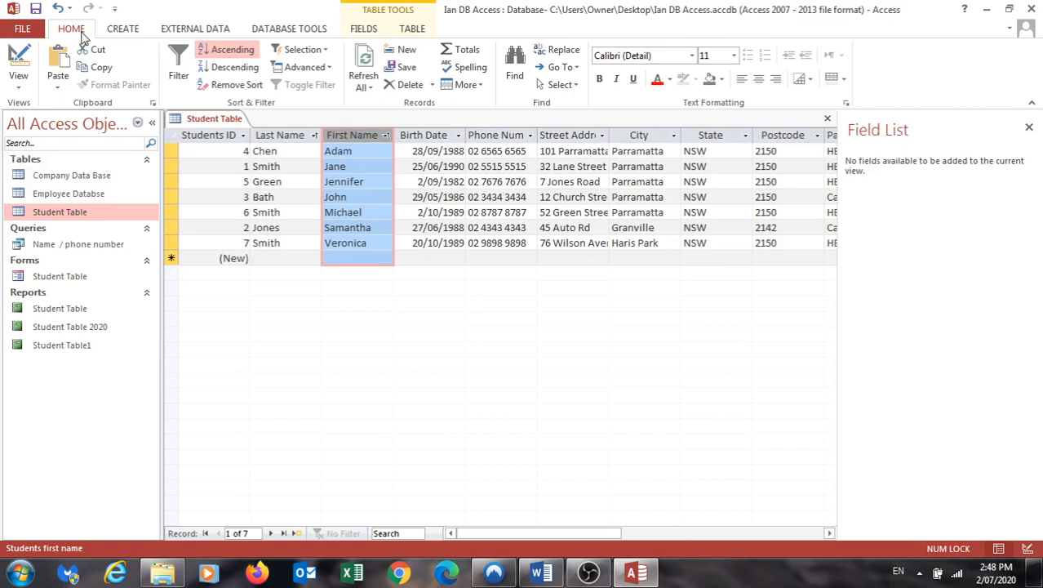
click(228, 85)
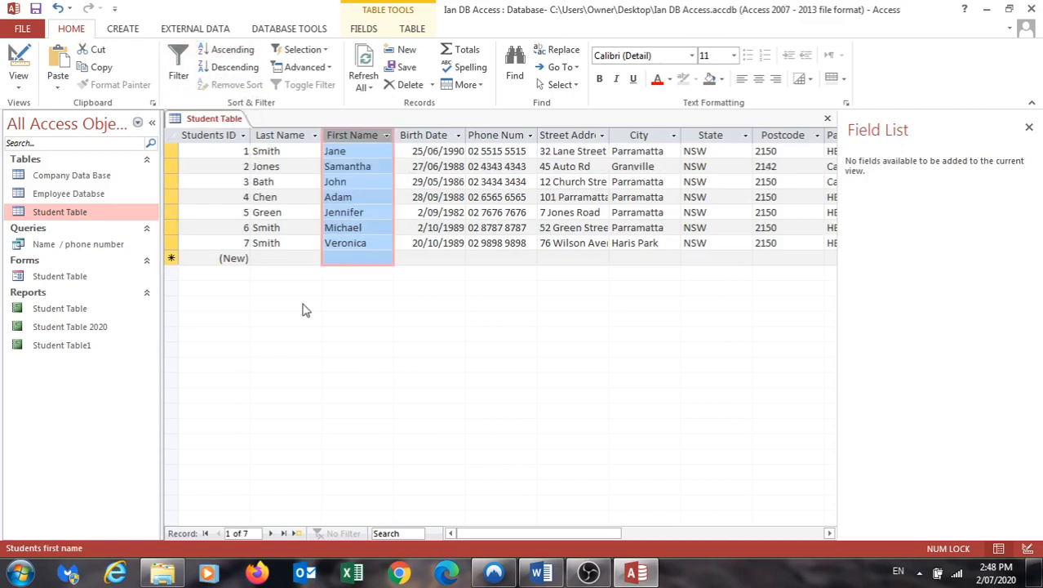
- Apply ascending sorts to the Last Name and First Name columns, then clear both sorts
click(316, 136)
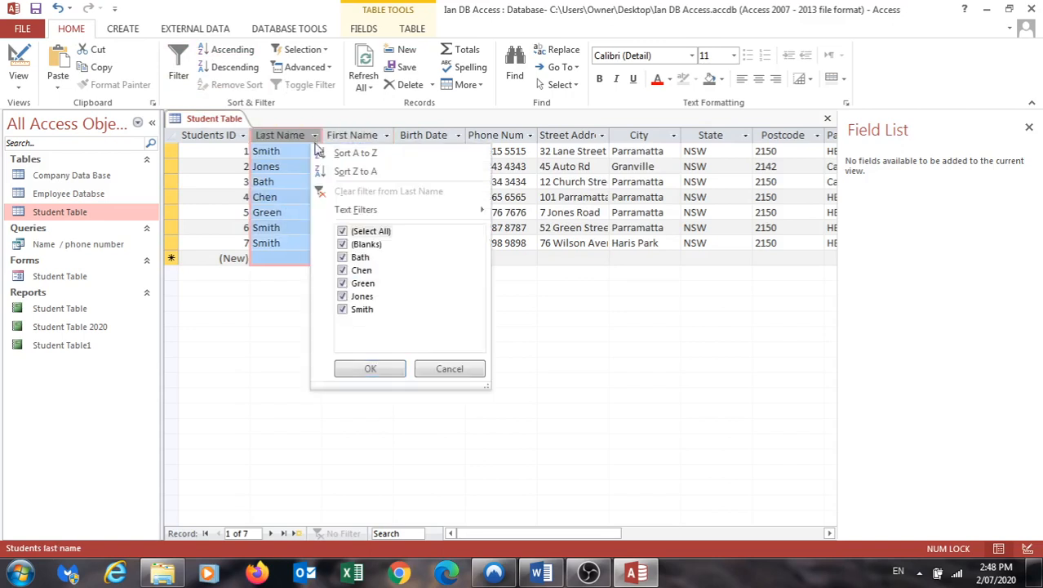
click(253, 361)
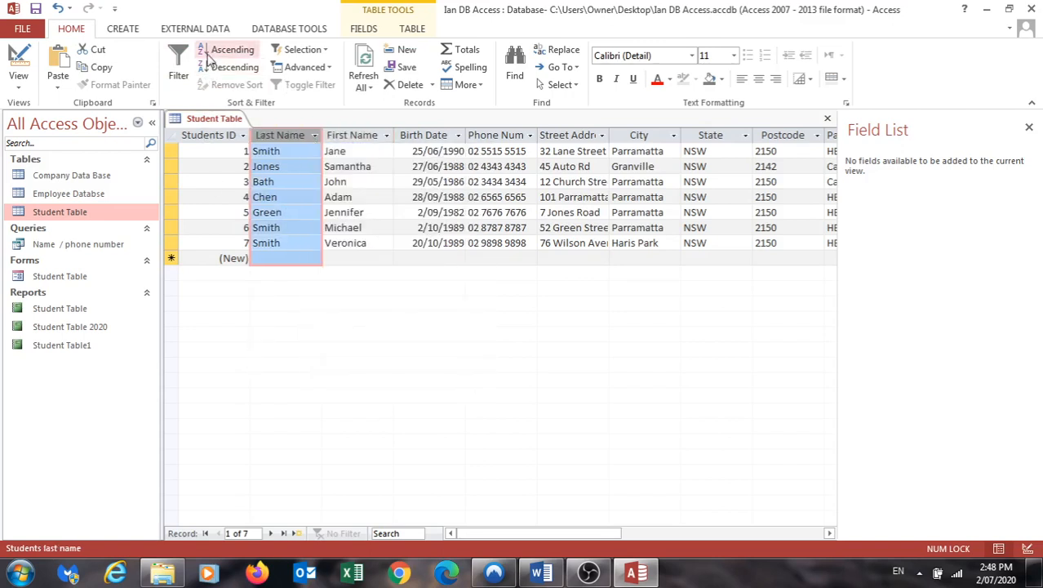
click(211, 59)
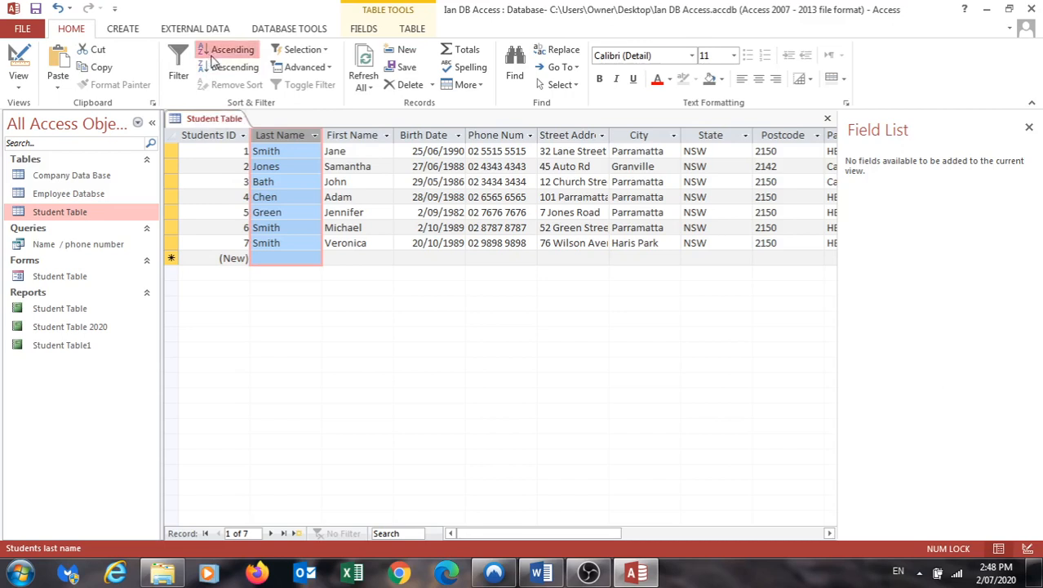
click(345, 137)
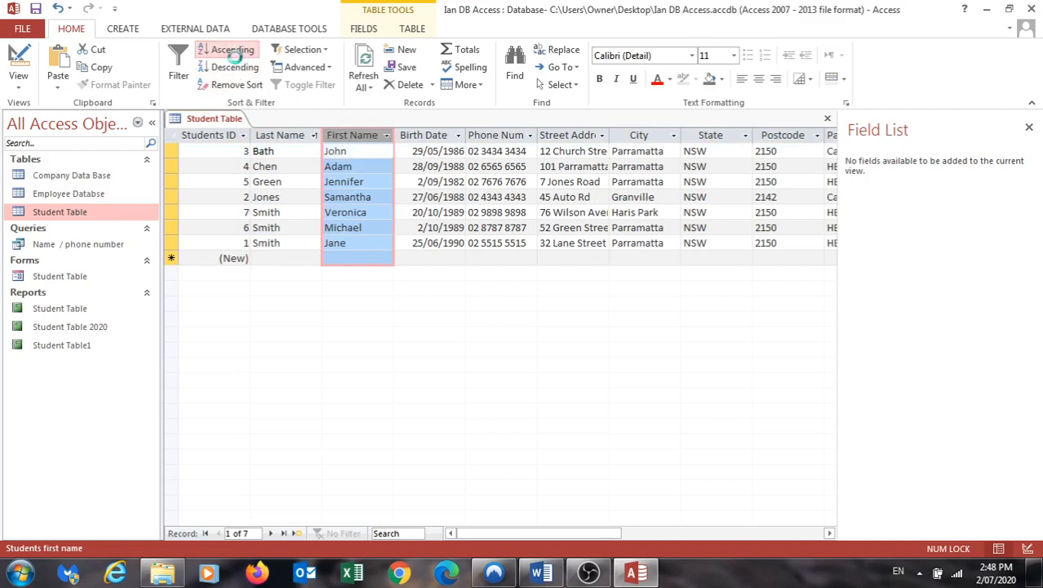
click(220, 50)
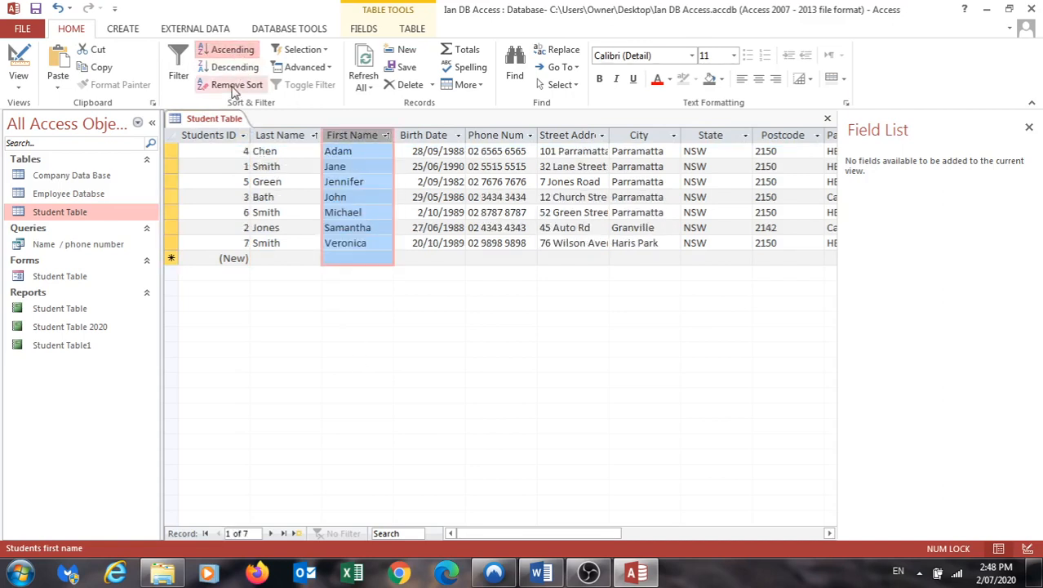
click(236, 85)
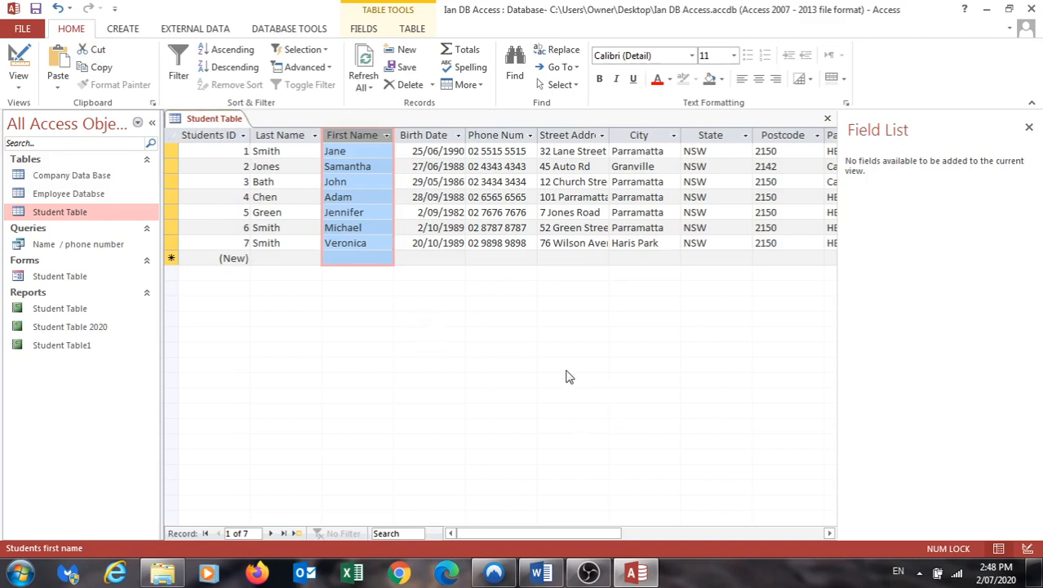
click(587, 572)
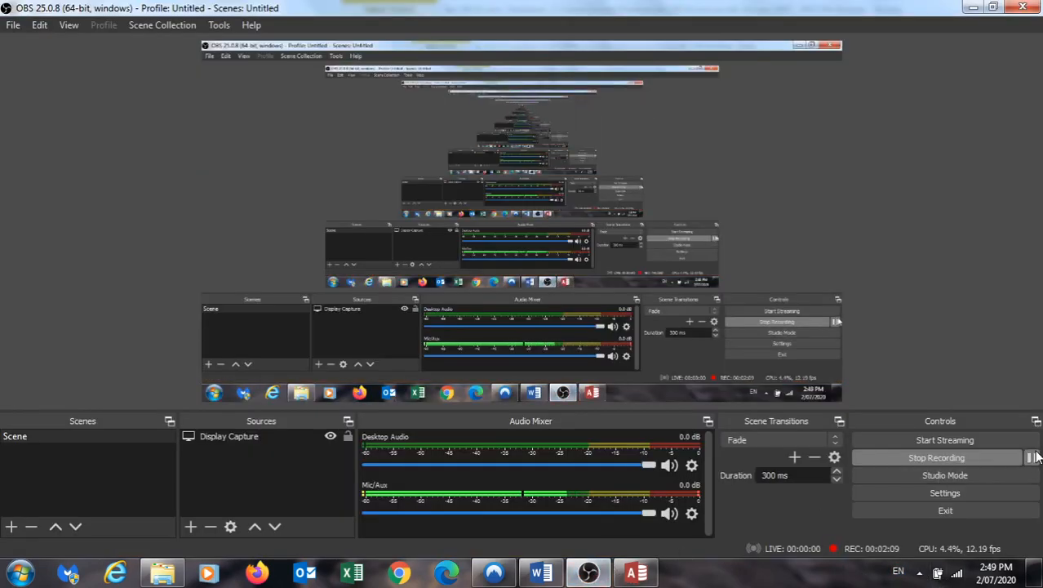
click(635, 574)
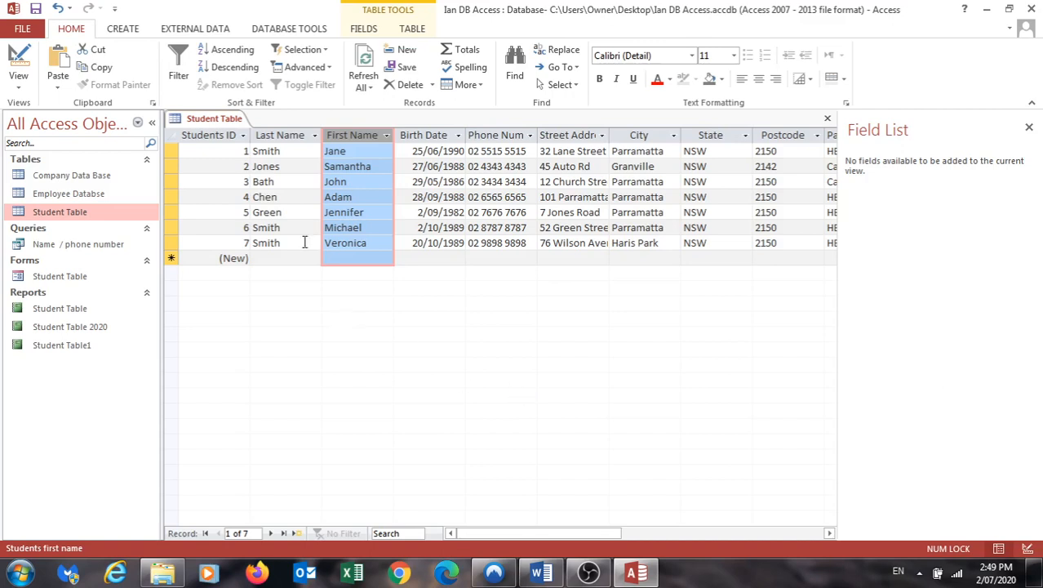
- Close all open objects and save the design changes to the Student Table
right_click(205, 120)
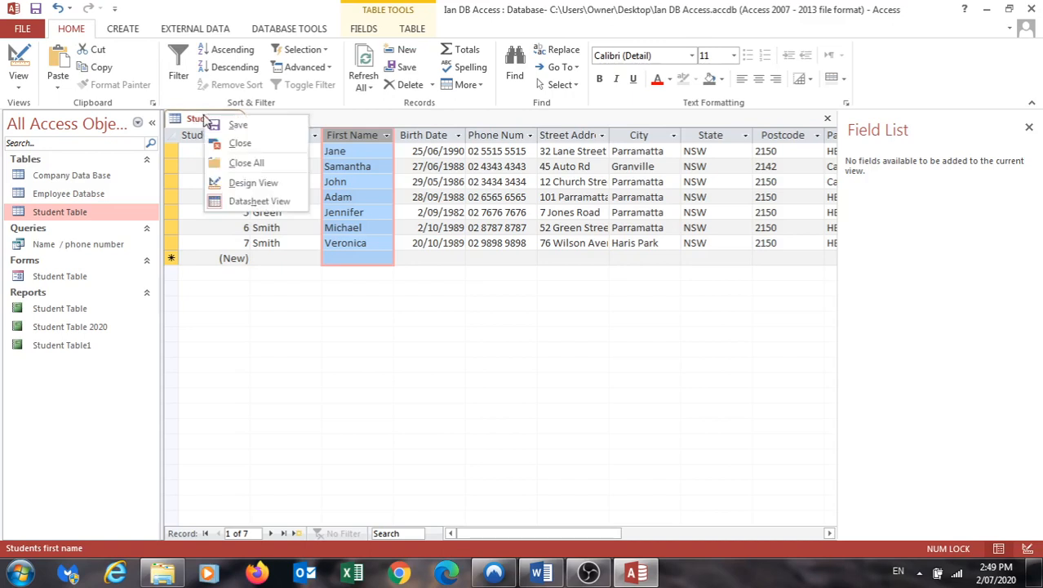
click(237, 163)
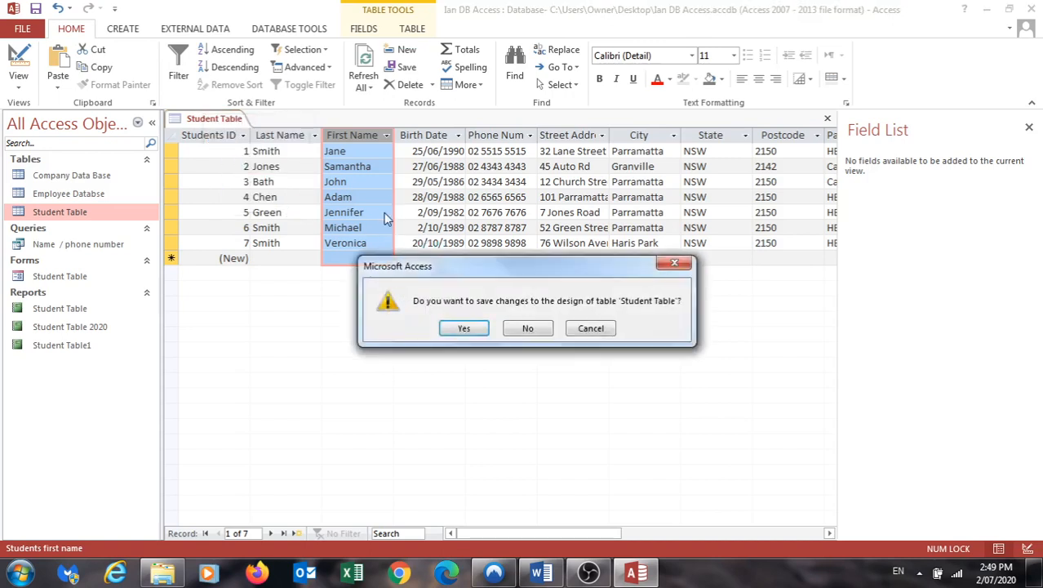
click(464, 329)
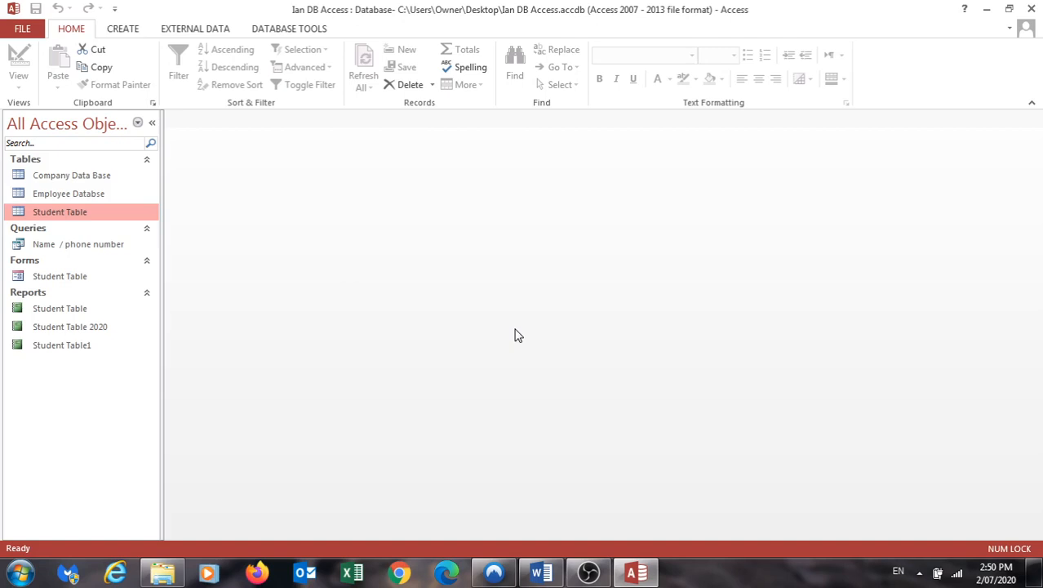
- Open the Student Table form and use Filter By Form to show only records whose Course is Accounting
double_click(47, 277)
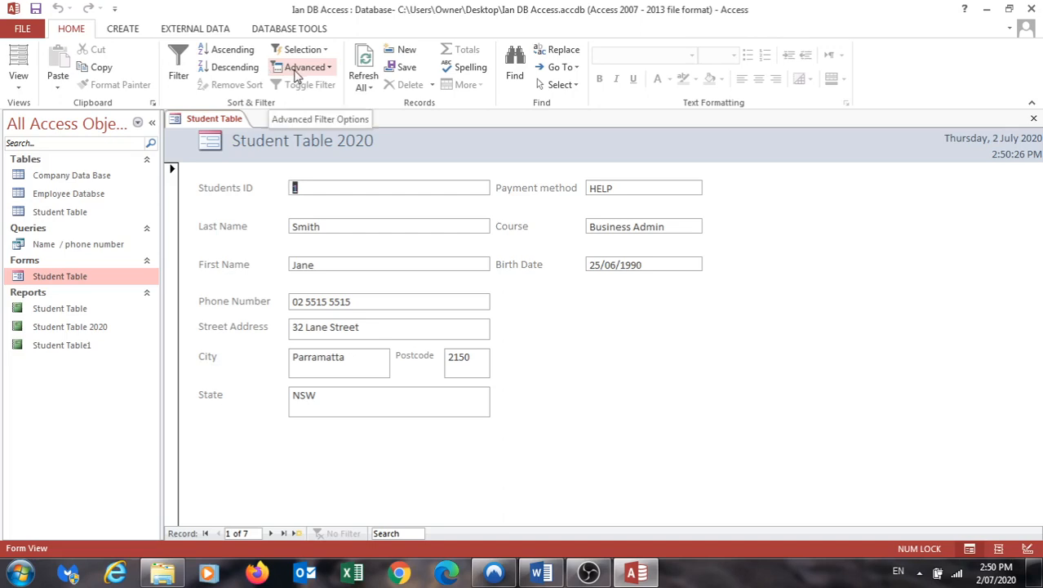
click(327, 70)
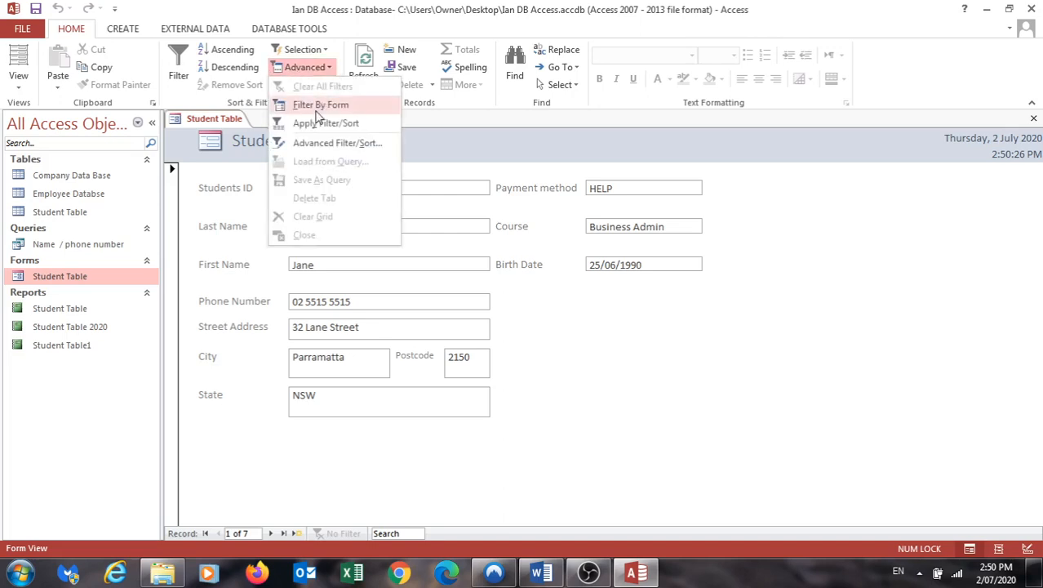
click(318, 106)
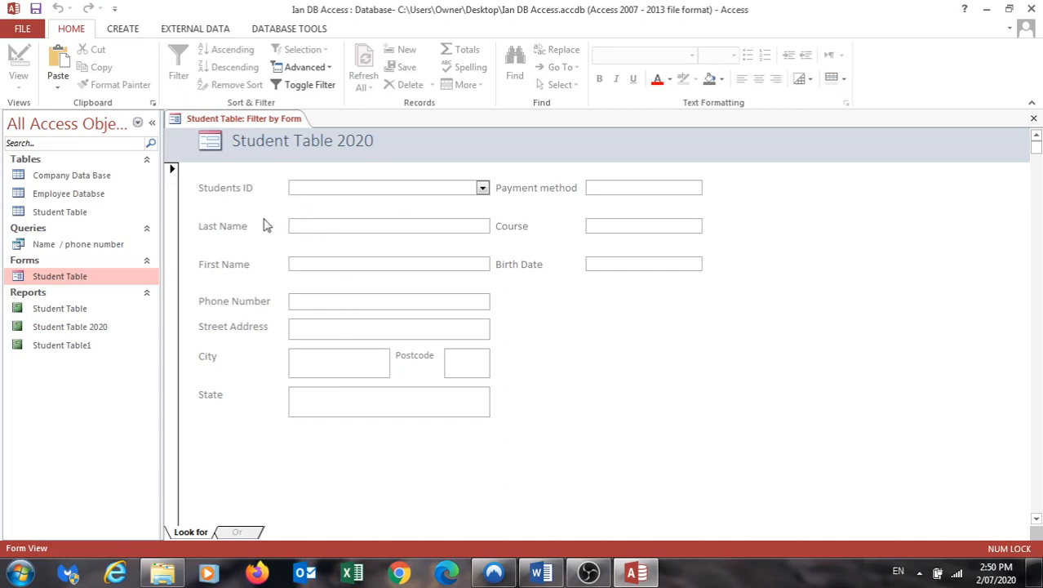
click(605, 227)
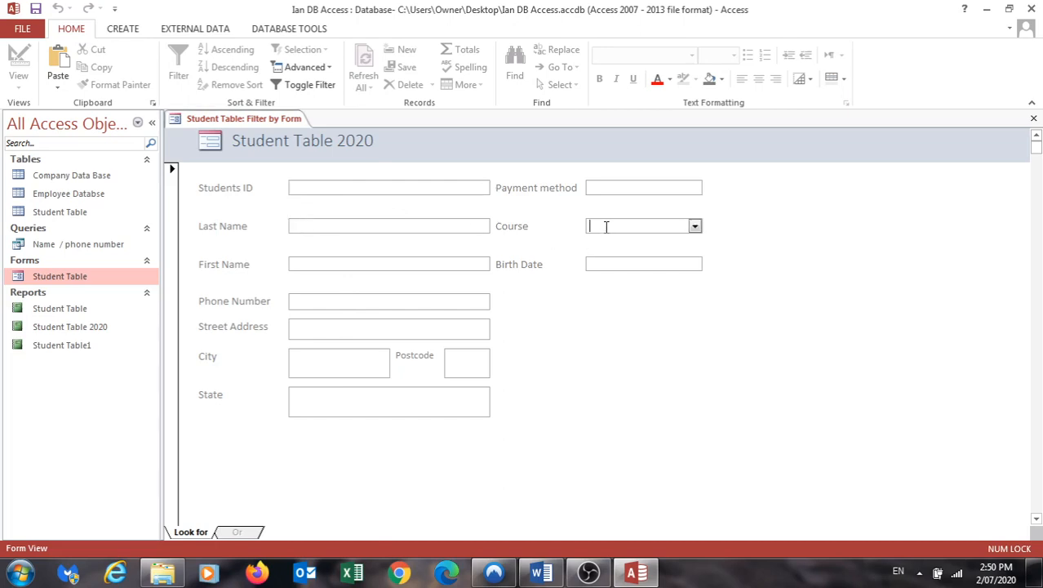
click(695, 226)
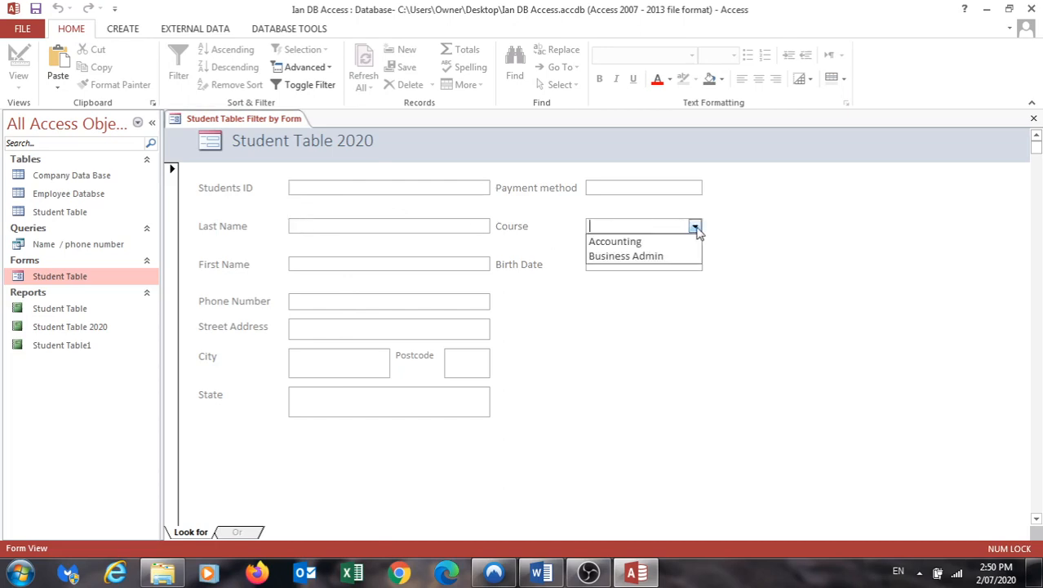
click(629, 243)
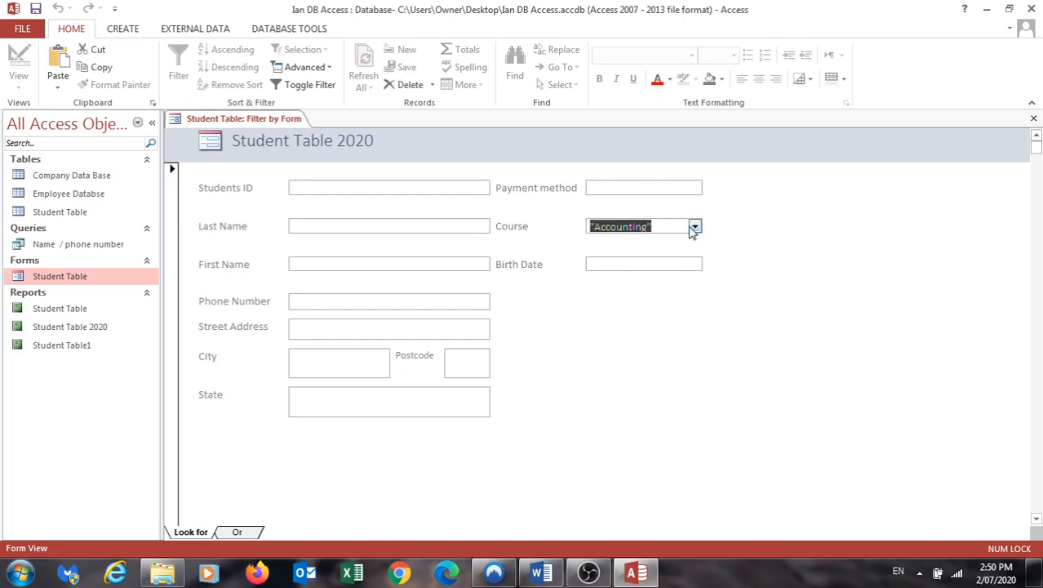
click(694, 226)
click(634, 242)
click(290, 71)
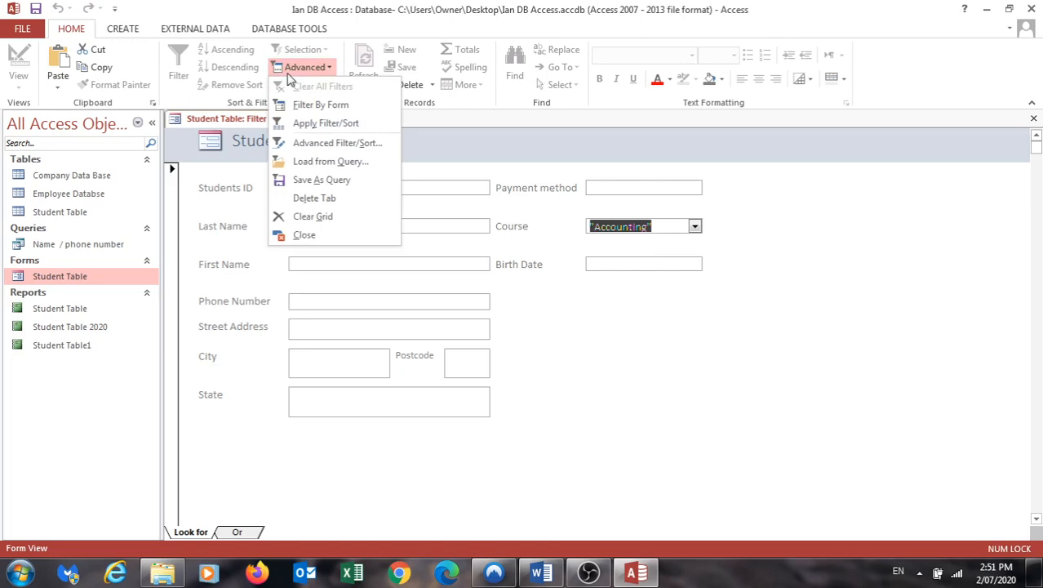
click(304, 123)
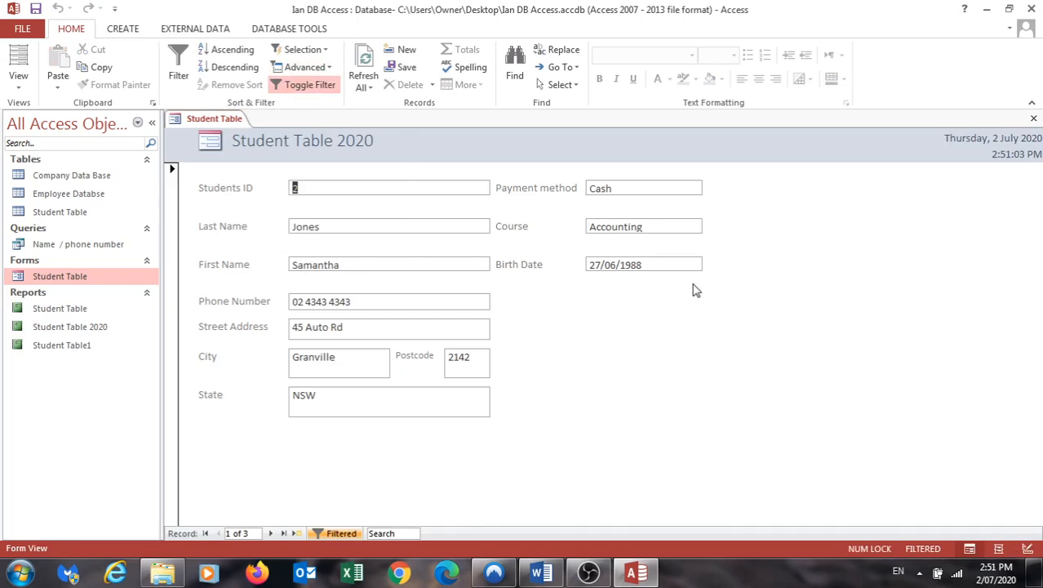
- Page forward and back through the filtered Accounting records, then clear all filters from the form
click(272, 534)
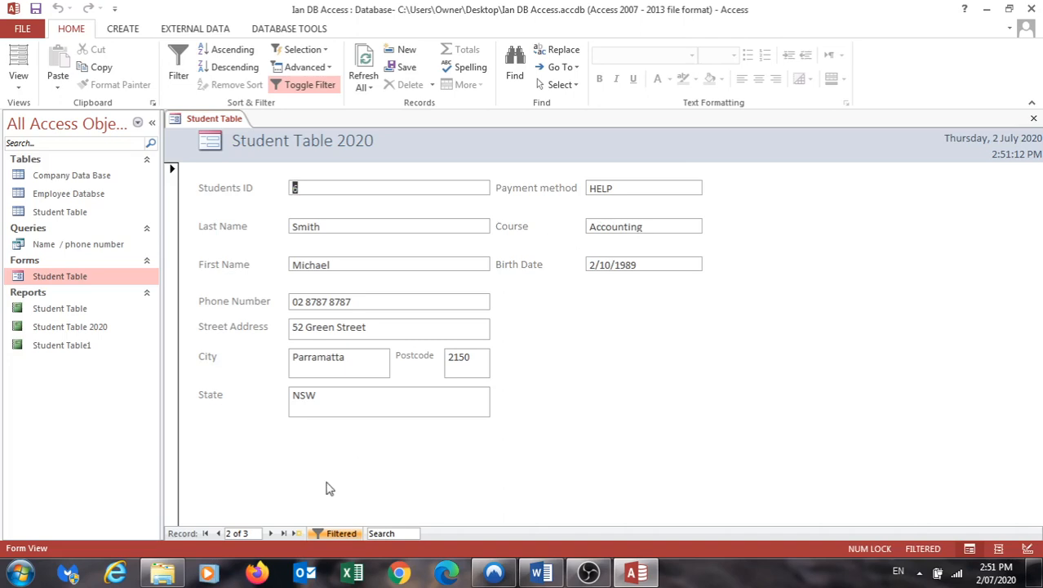
click(271, 533)
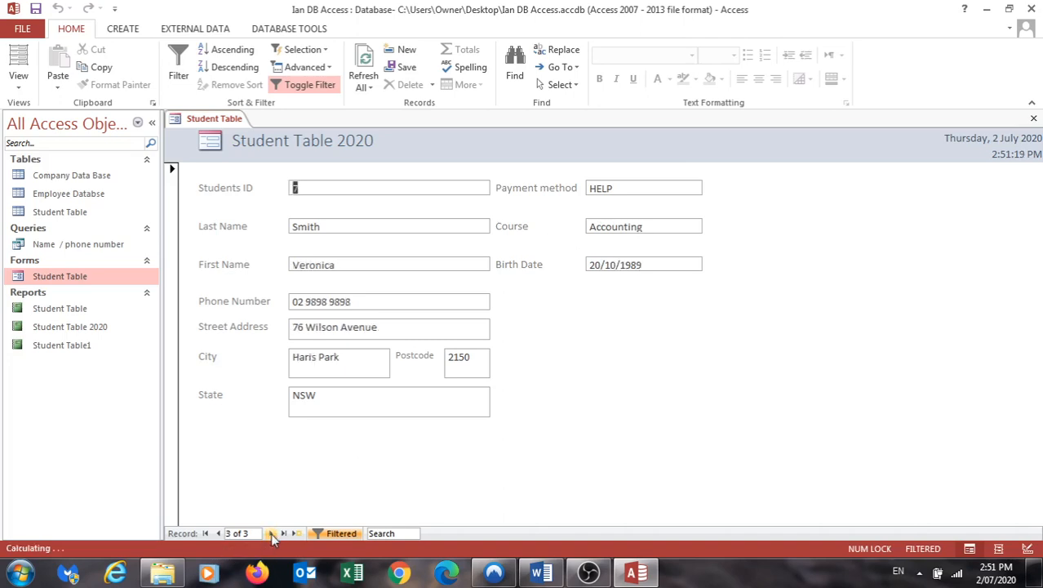
click(217, 533)
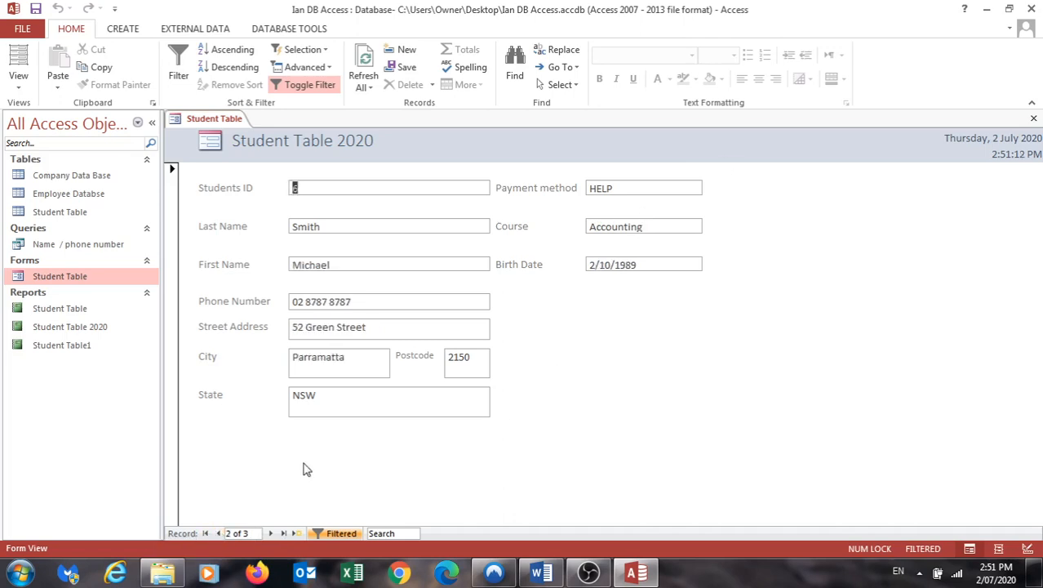
click(217, 533)
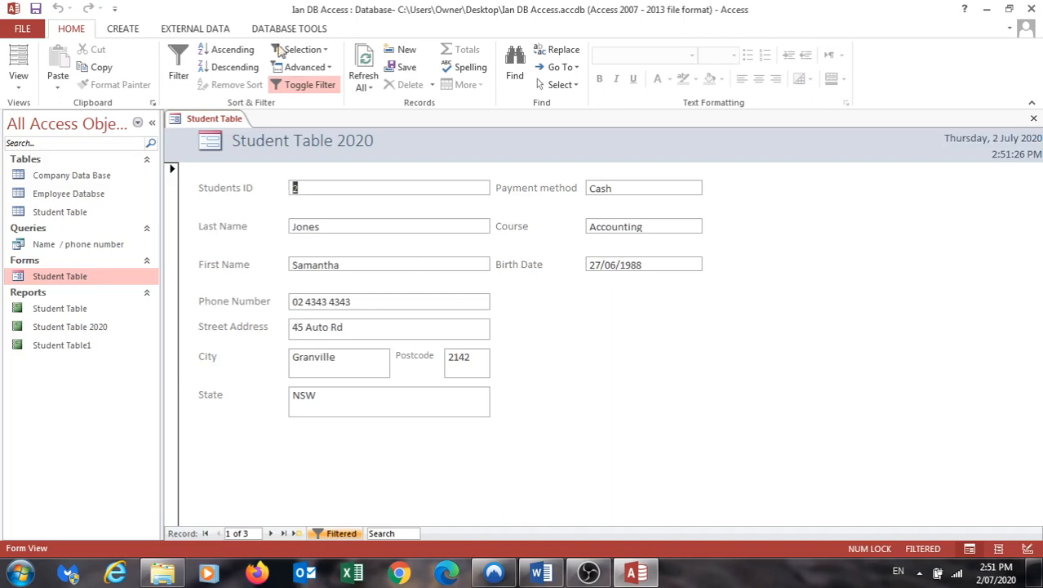
click(291, 68)
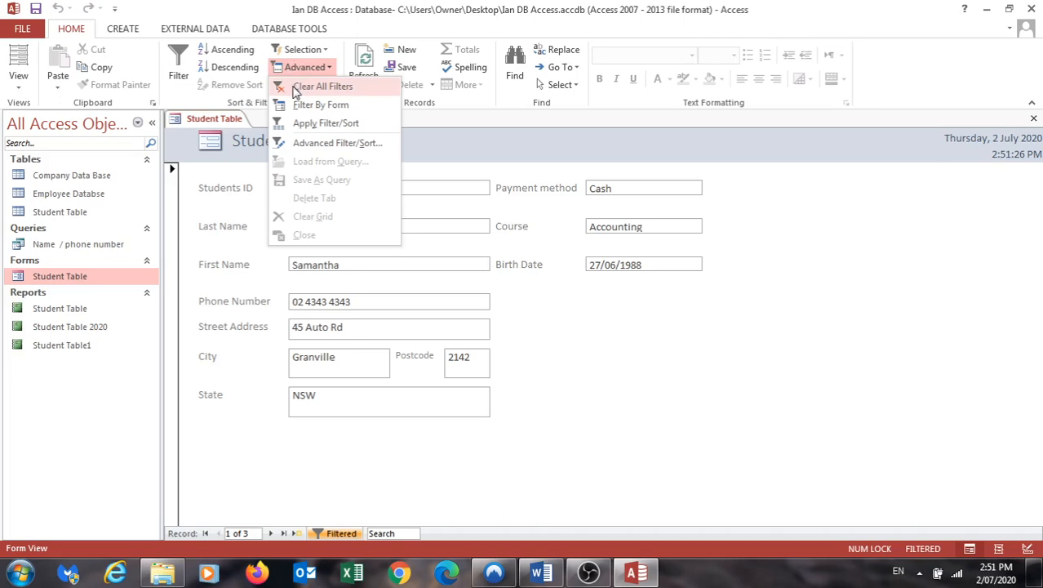
click(295, 89)
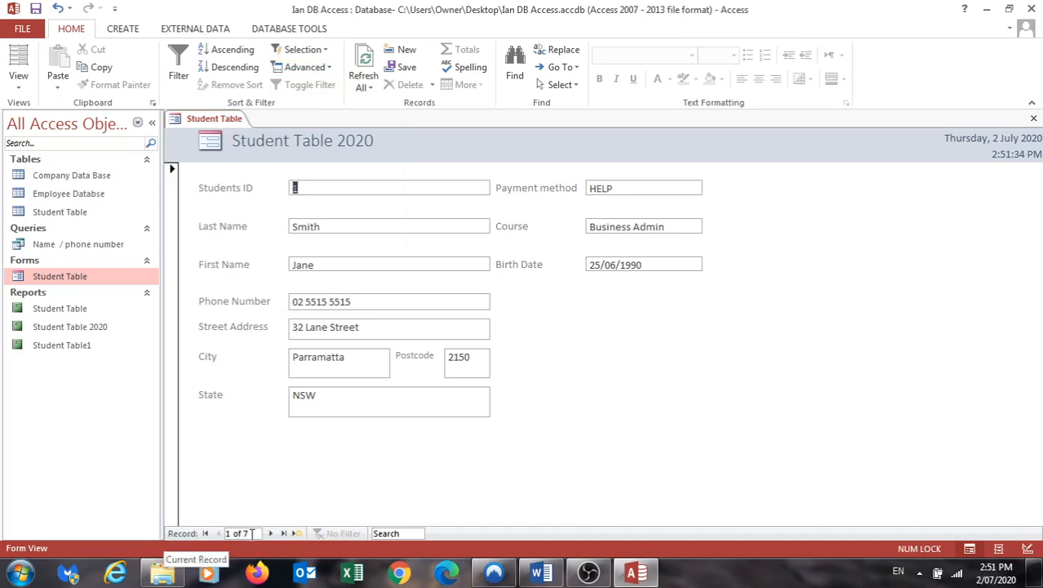
- Use Filter By Form on the Student Table form to show only records with Course Accounting and Payment method HELP
click(302, 66)
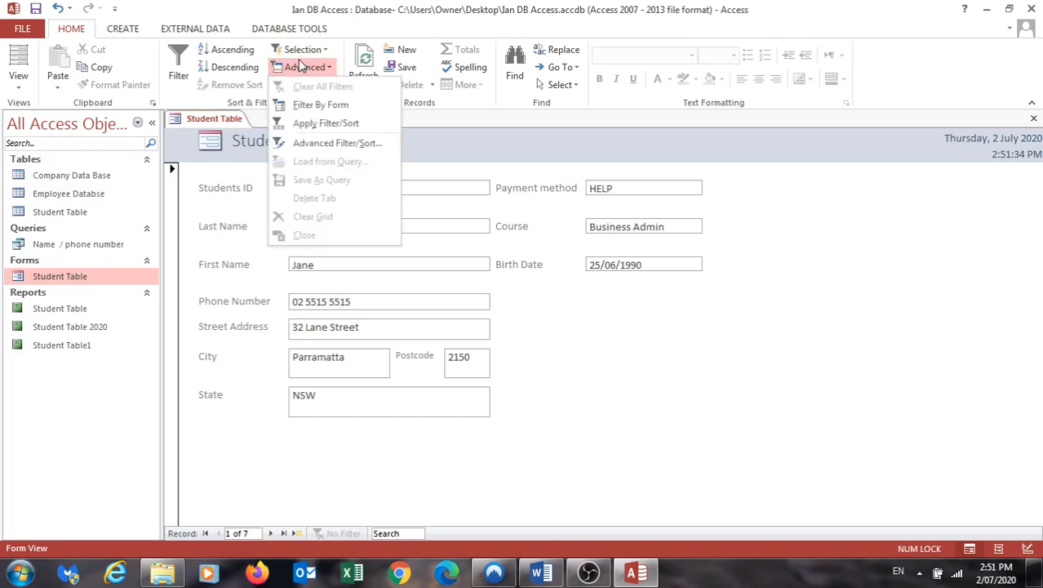
click(309, 105)
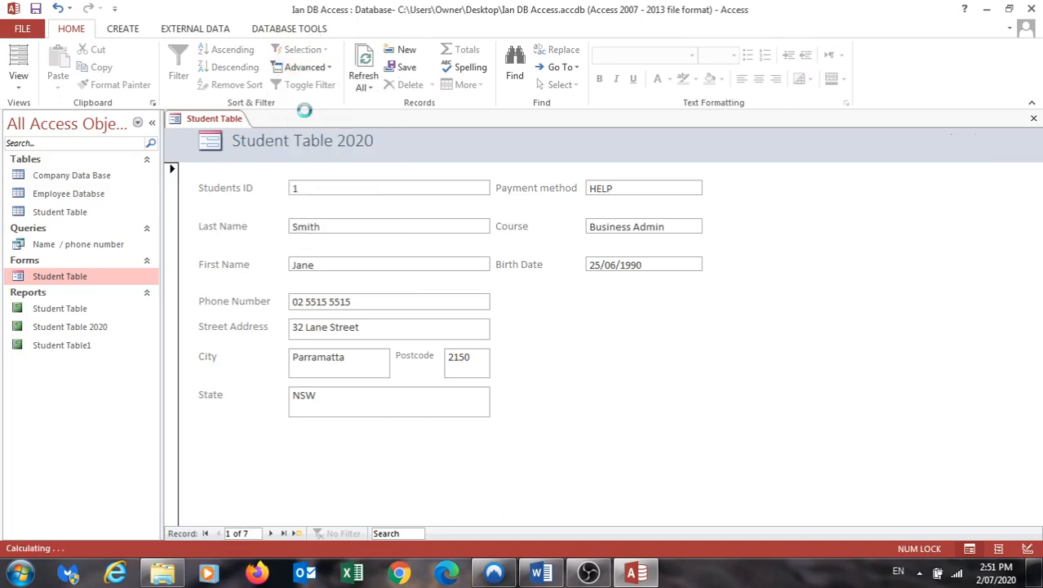
click(590, 224)
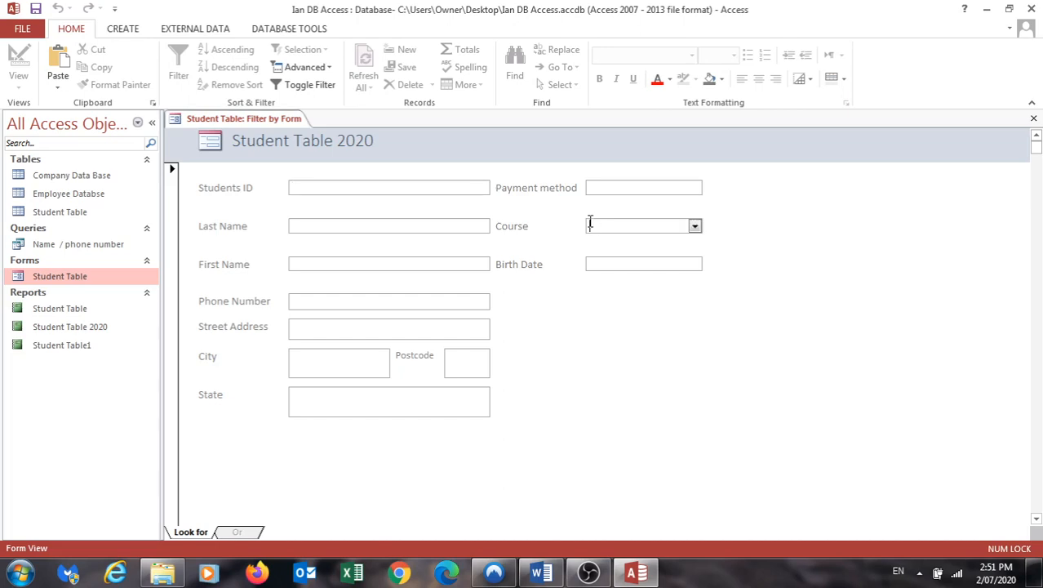
click(694, 226)
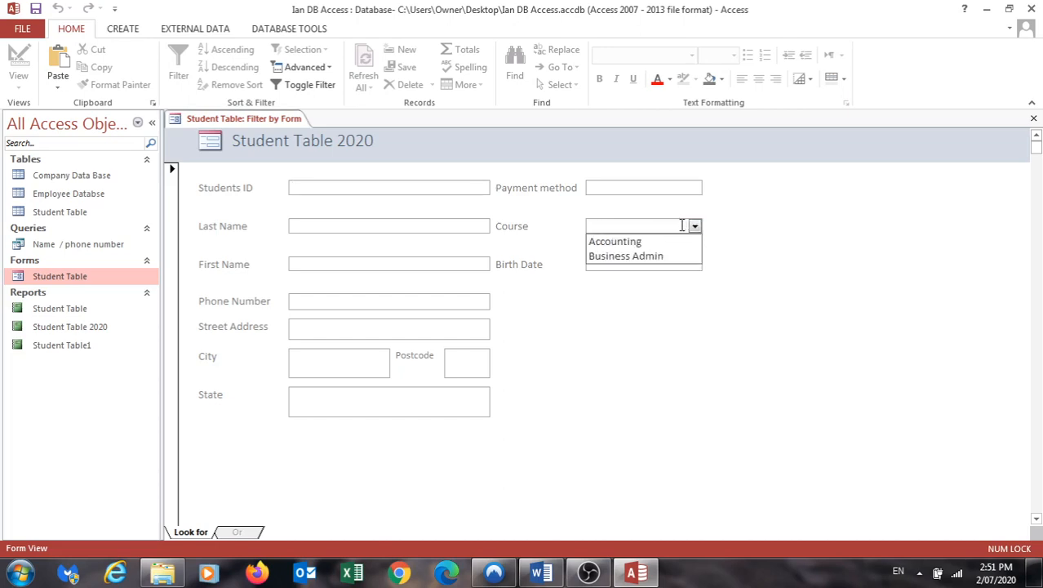
click(649, 241)
click(624, 187)
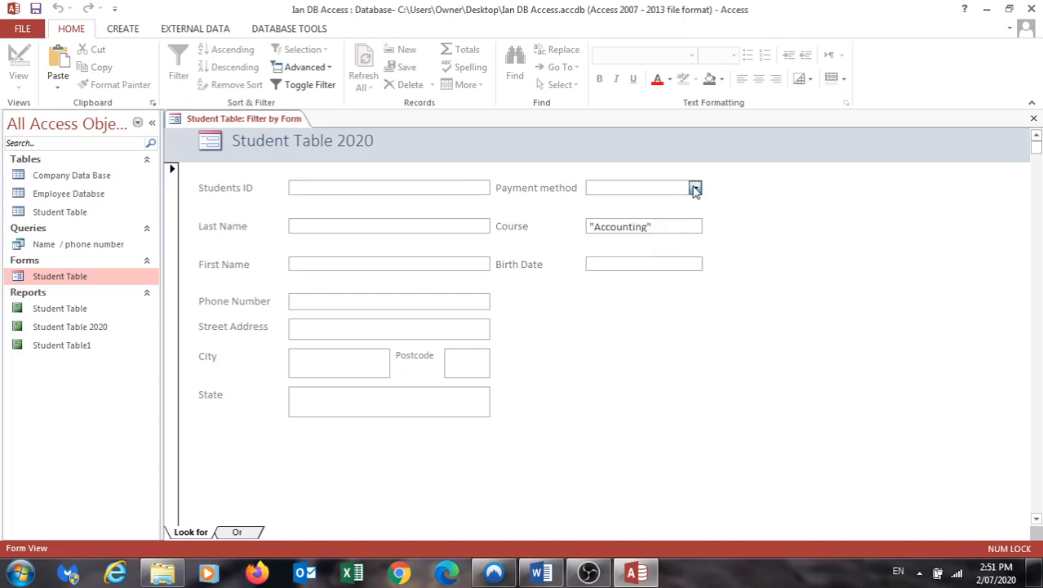
click(693, 186)
click(610, 217)
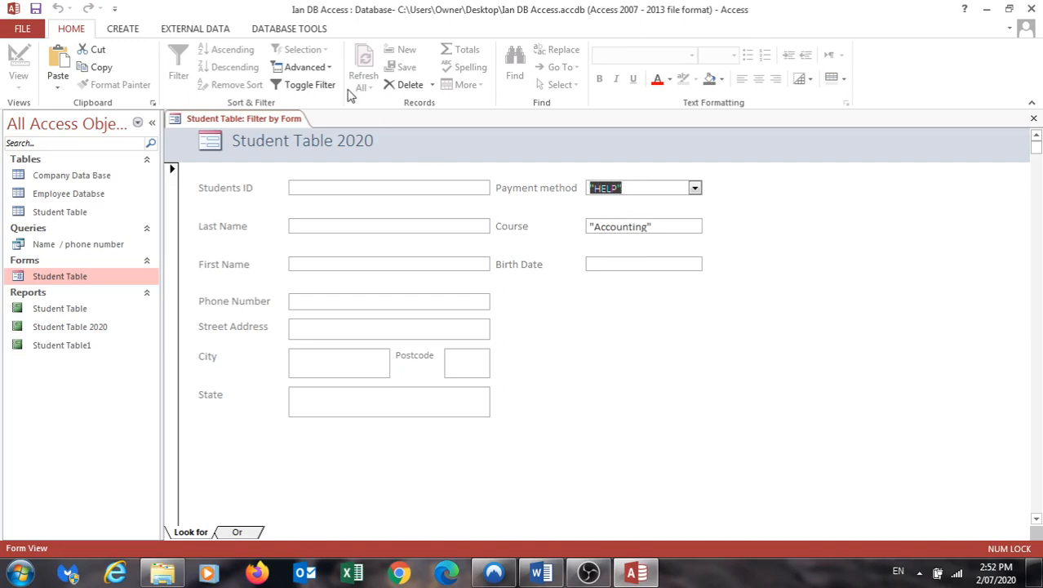
click(304, 67)
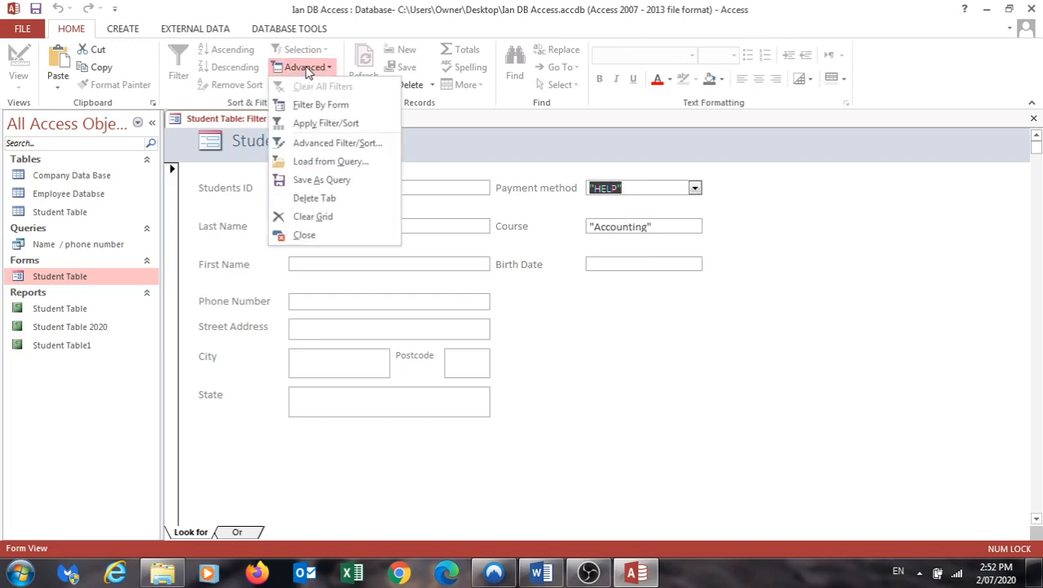
click(306, 124)
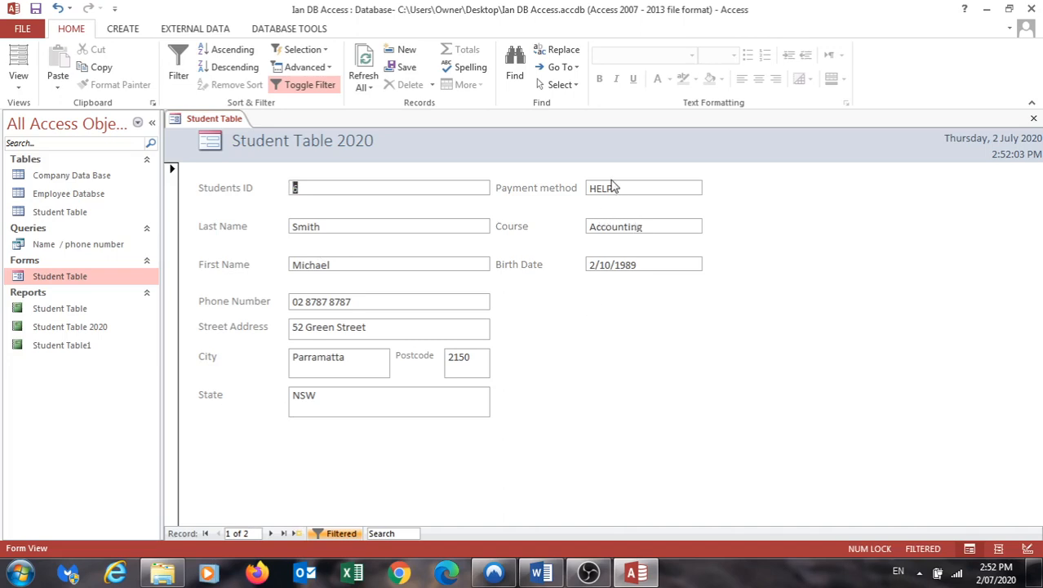
- View the next filtered record, then clear all filters from the Student Table form
click(271, 534)
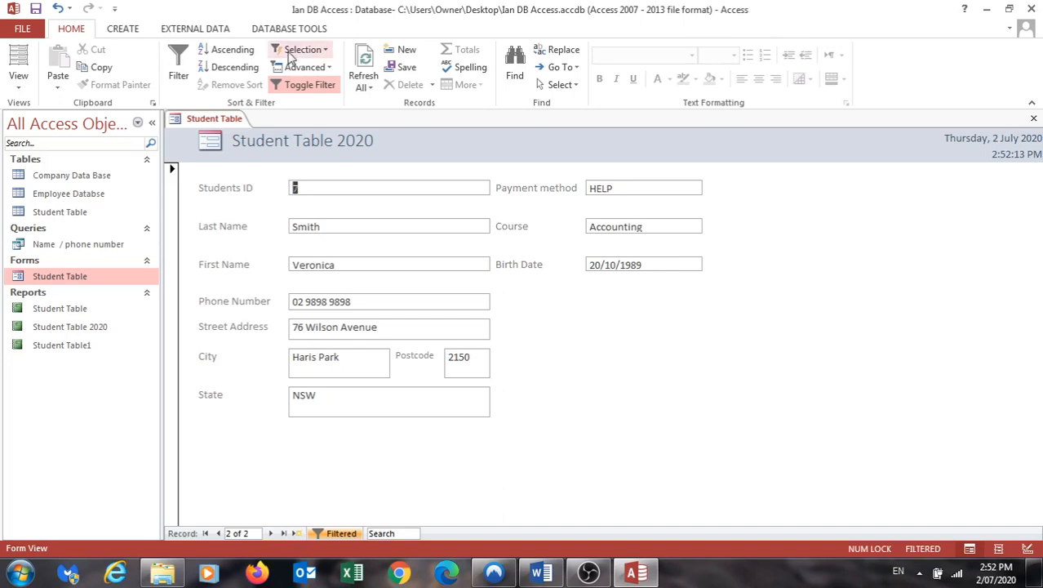
click(304, 67)
click(298, 87)
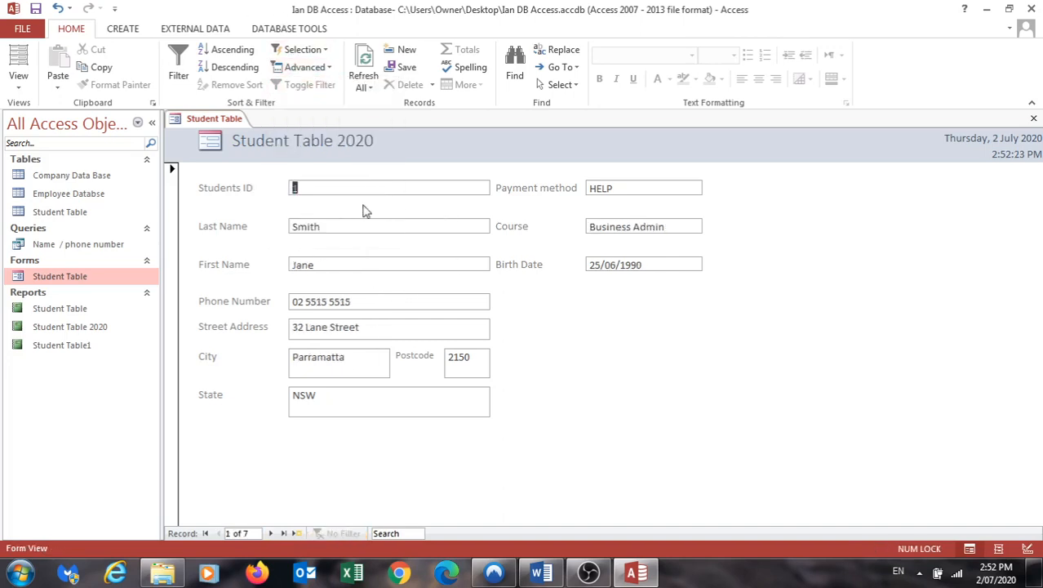
- Open Filter By Form on the Student Table form and look through the Last Name choices without setting any criteria
click(304, 72)
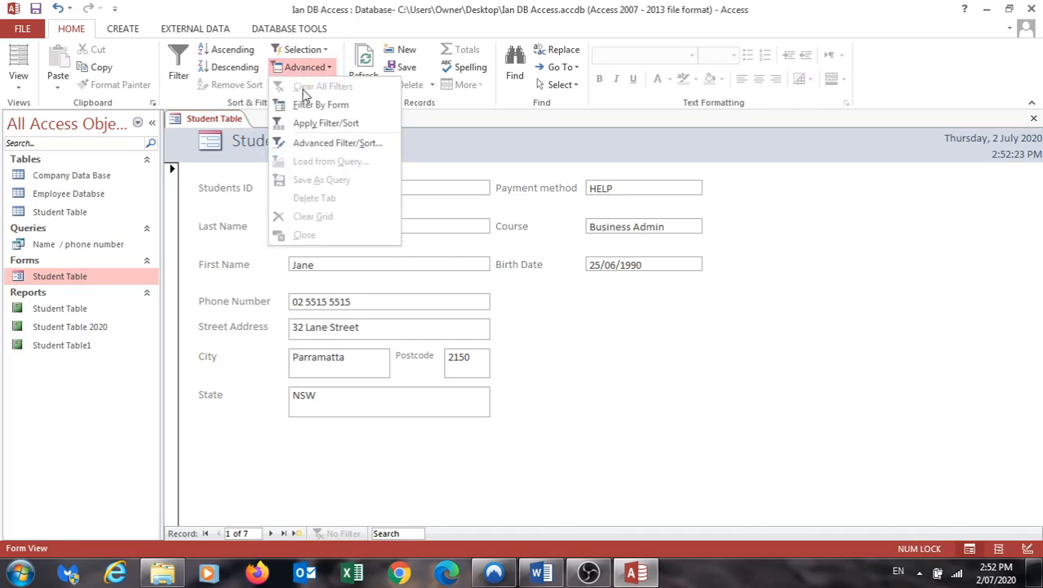
click(304, 106)
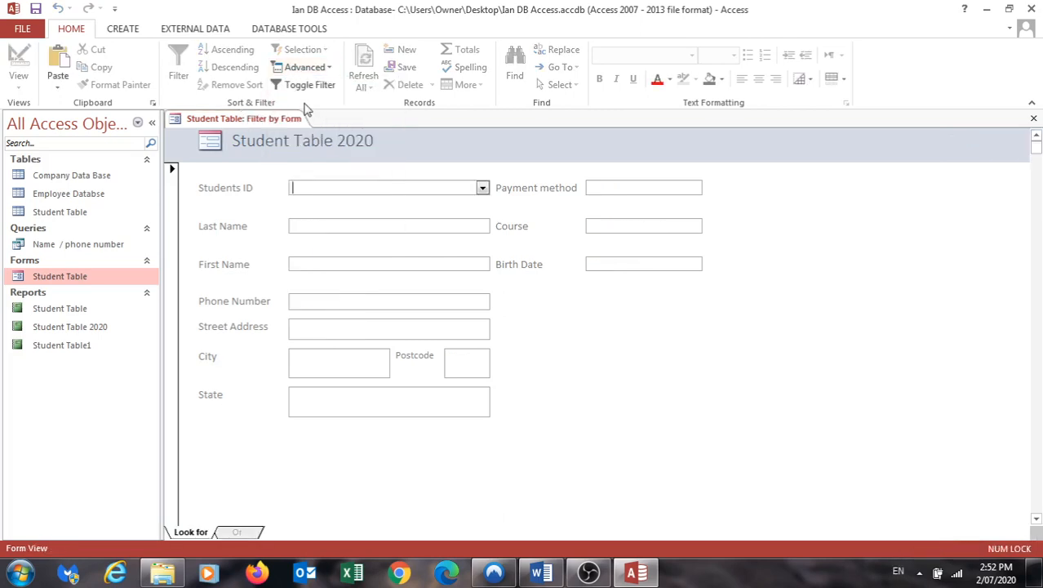
click(326, 227)
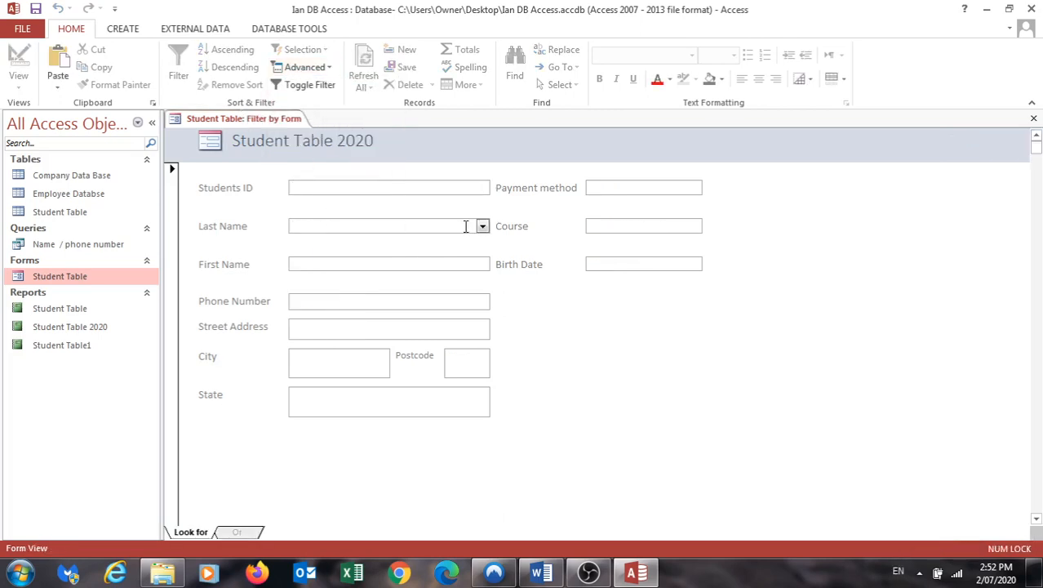
click(481, 227)
click(305, 204)
click(431, 266)
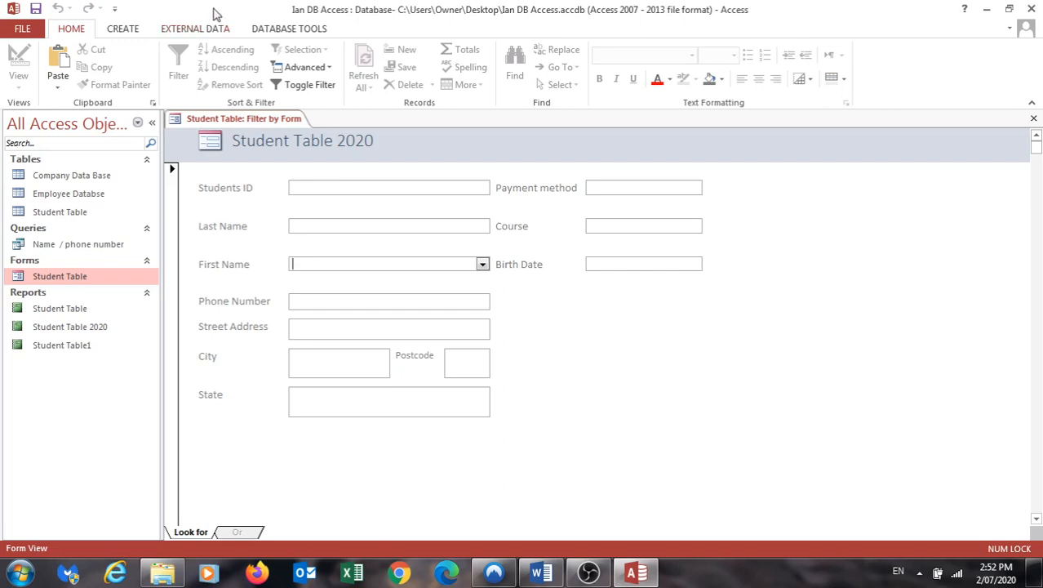
- Open the Employee Databse table and use Filter By Form to show only records whose DeptName is Housekeeping
double_click(47, 196)
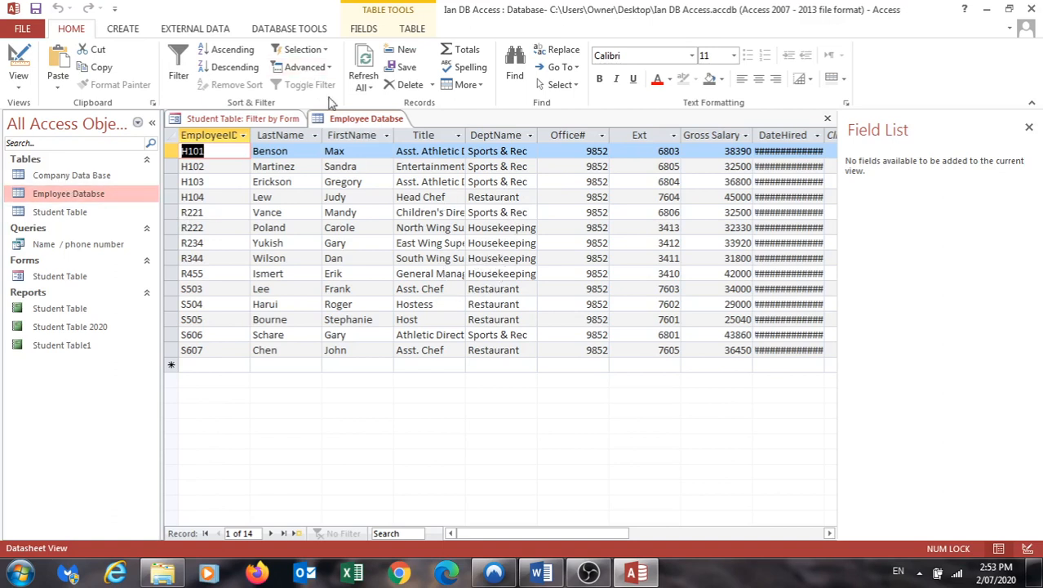
click(305, 70)
click(304, 106)
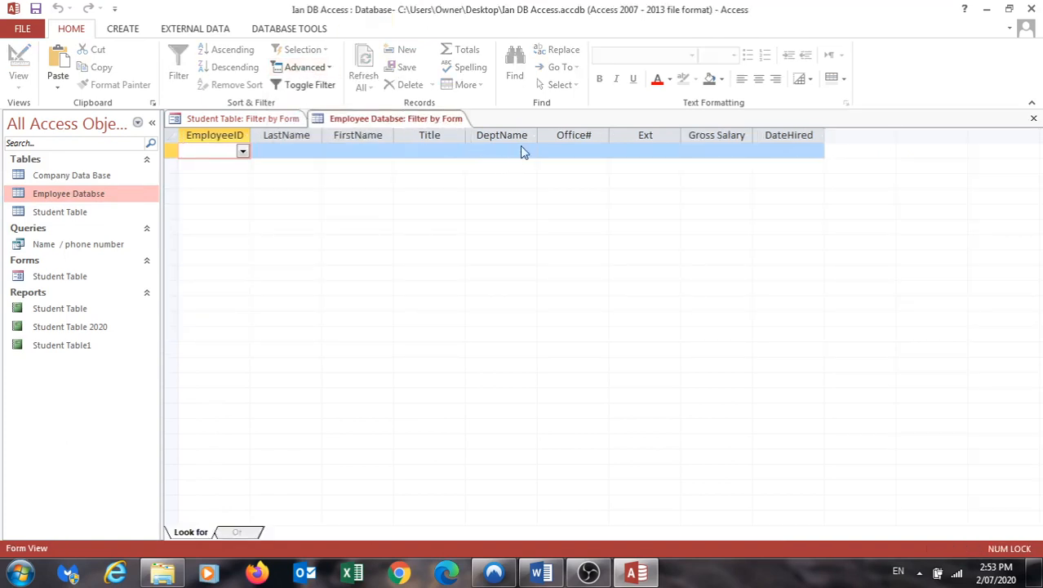
click(522, 151)
click(530, 152)
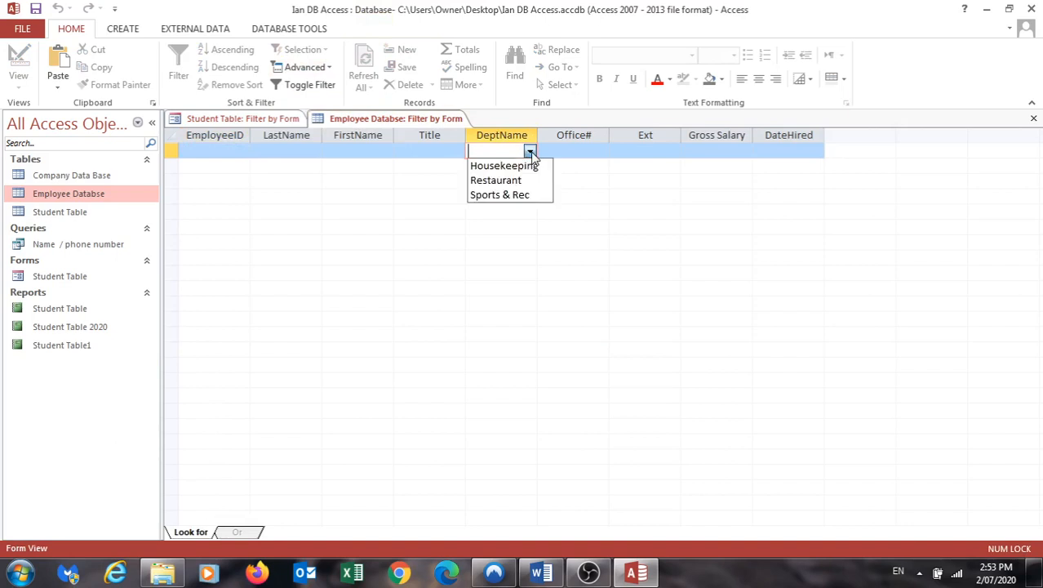
click(514, 168)
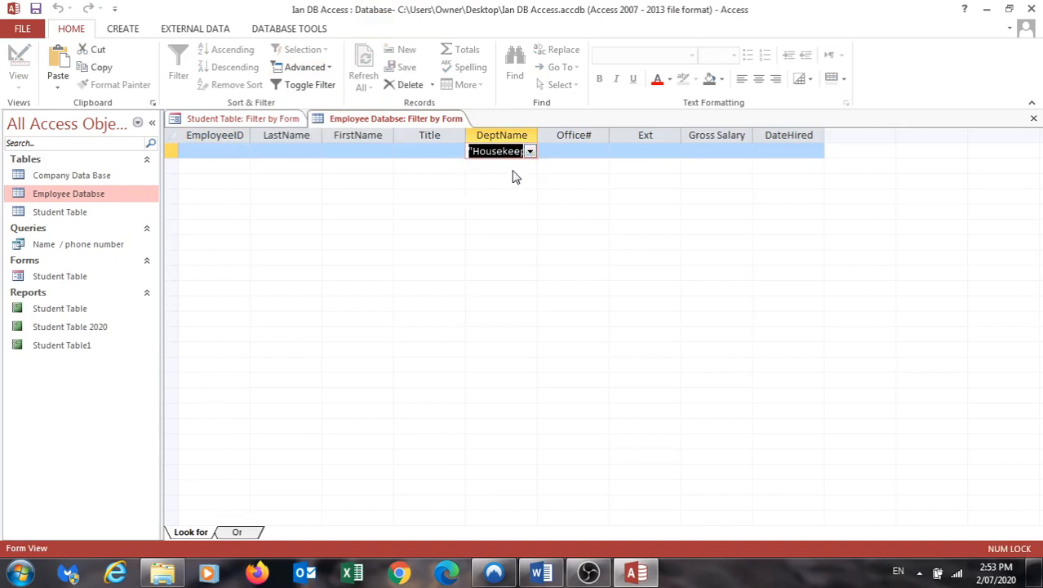
click(286, 67)
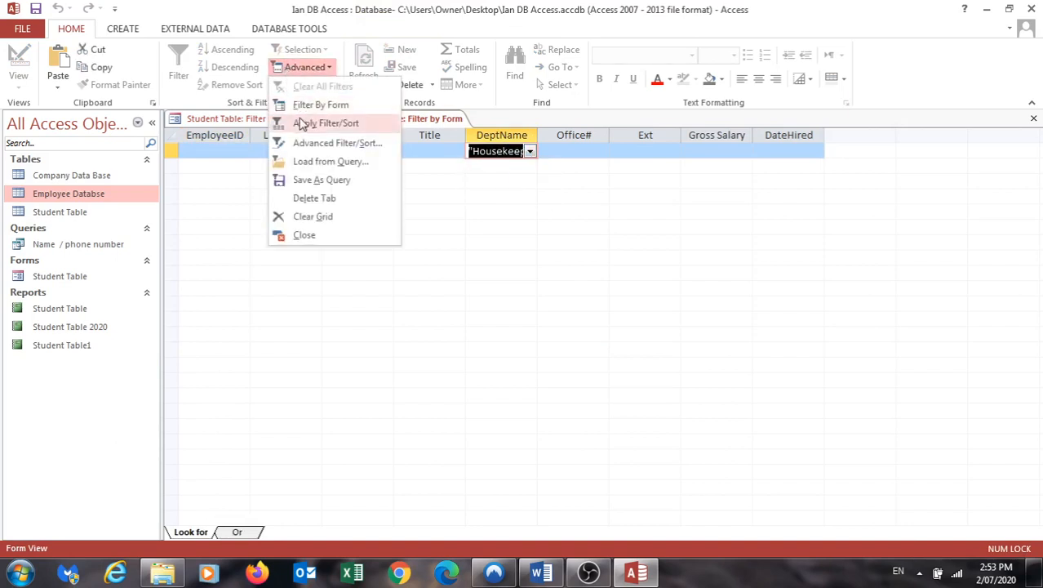
click(298, 119)
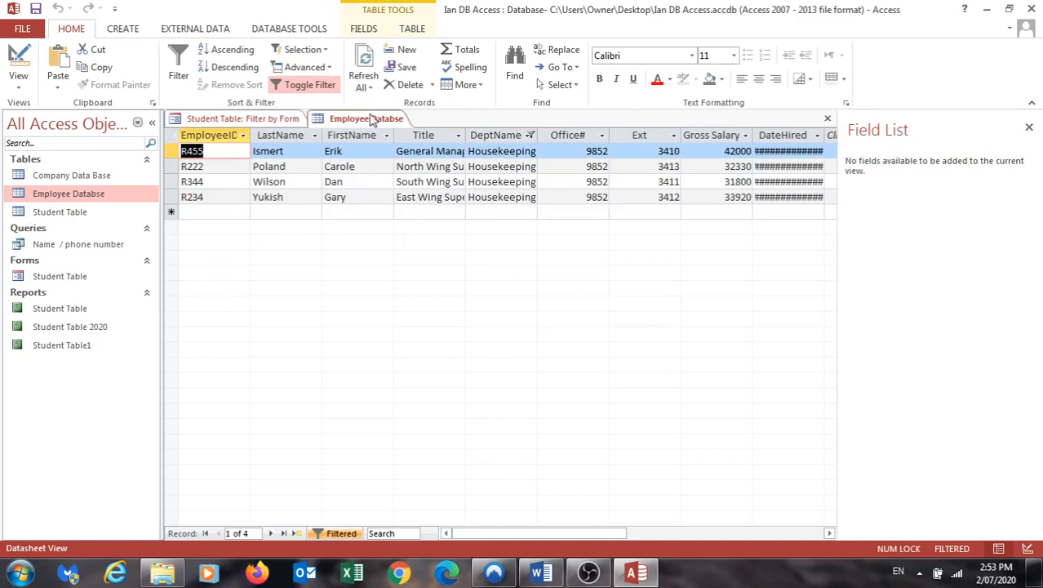
- Clear the Housekeeping filter and use Filter By Form to show only employees with DeptName Restaurant and Title Head Chef
click(307, 68)
click(310, 86)
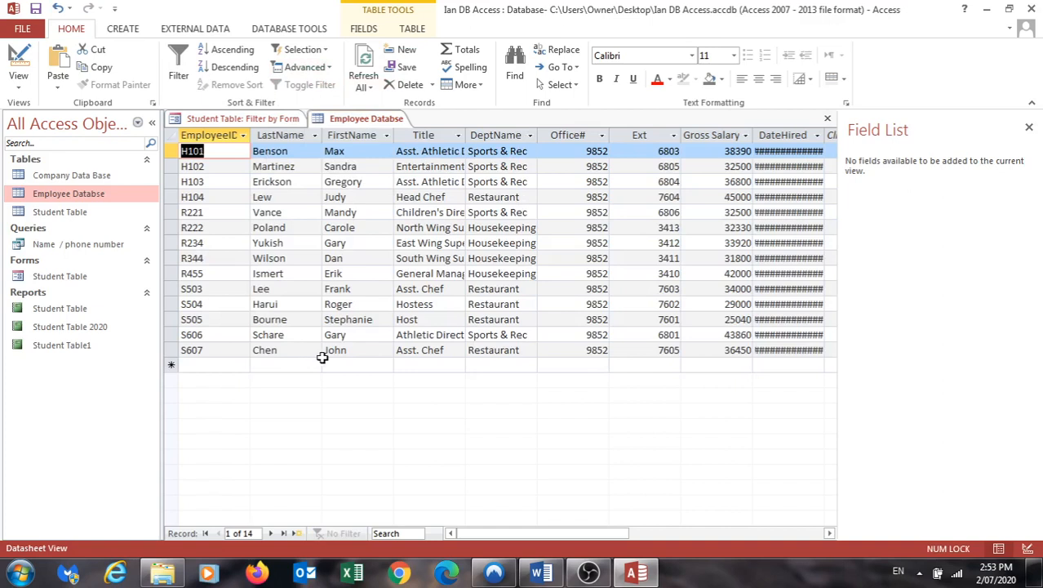
click(307, 68)
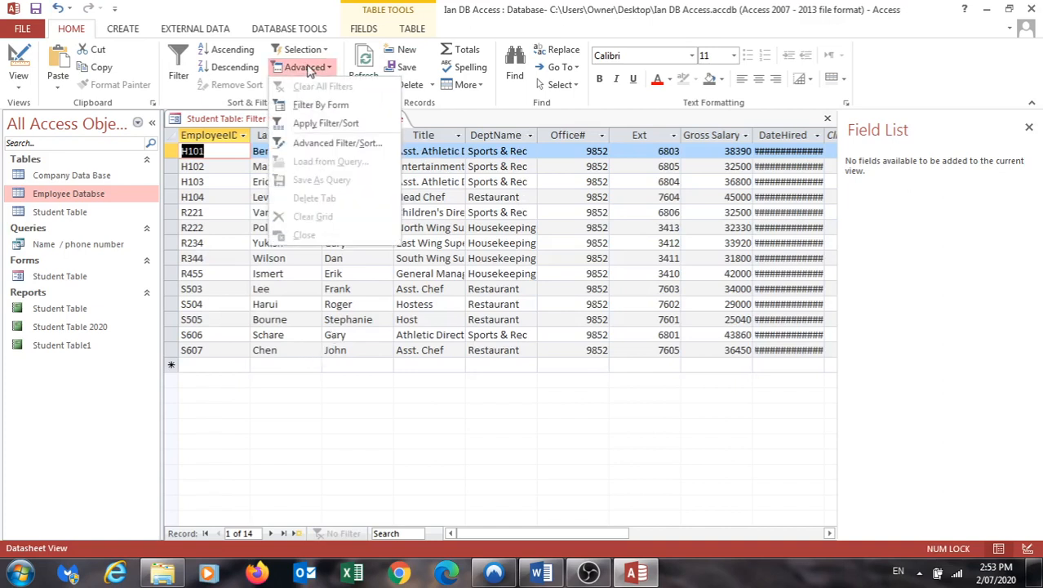
click(310, 103)
click(495, 155)
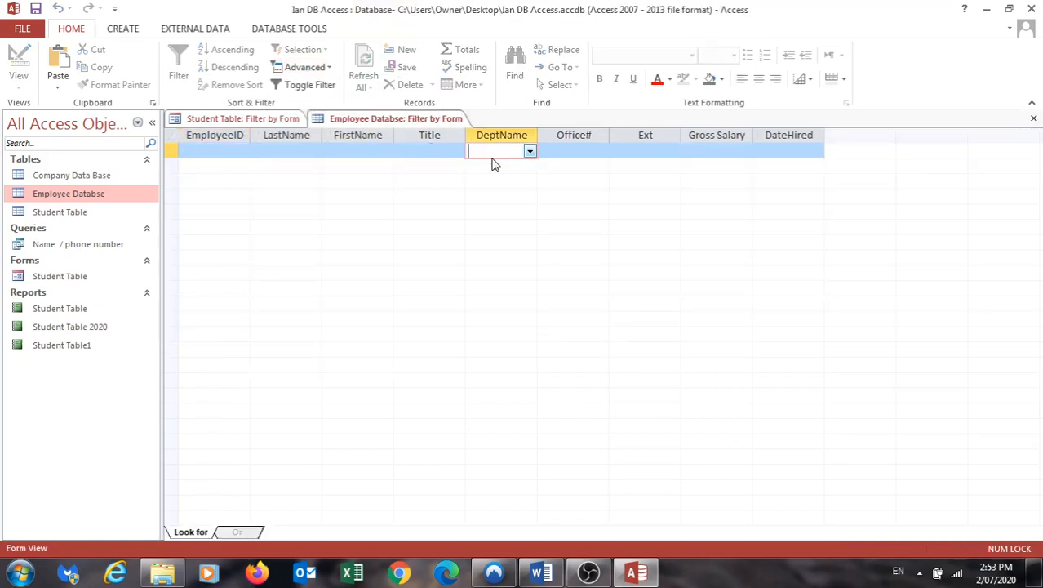
click(529, 153)
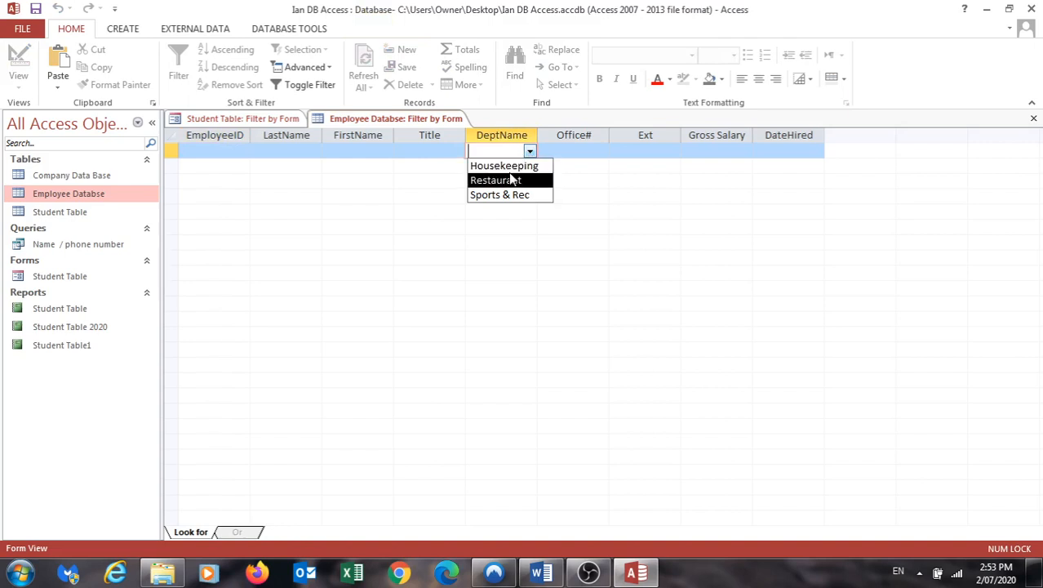
click(510, 179)
click(457, 152)
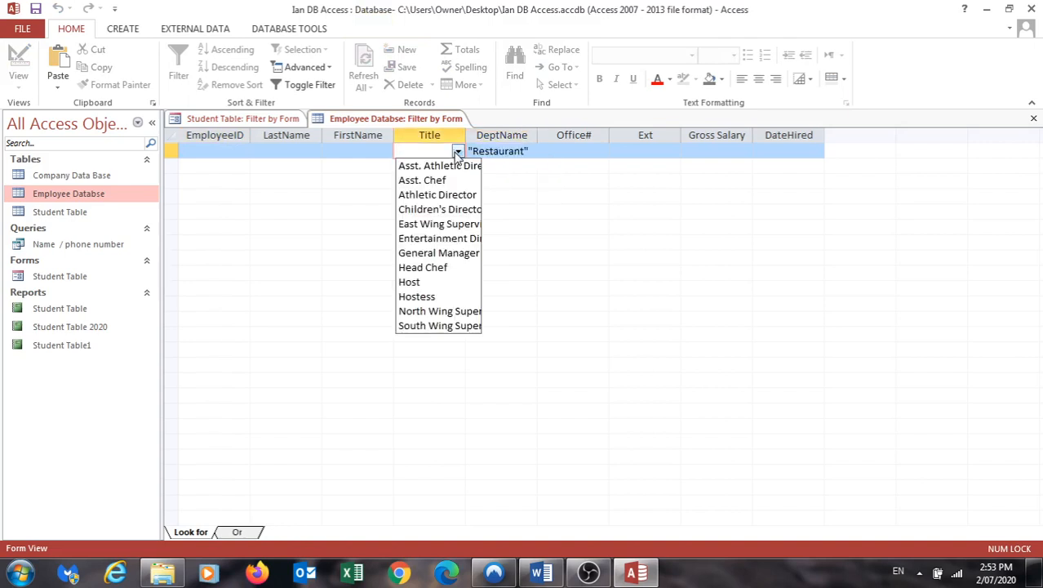
click(422, 273)
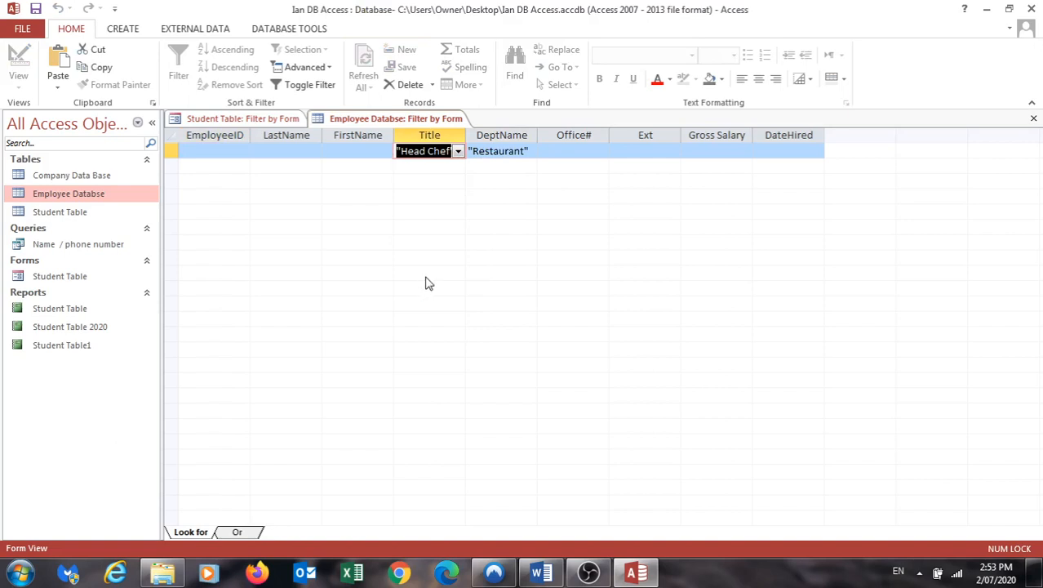
click(302, 68)
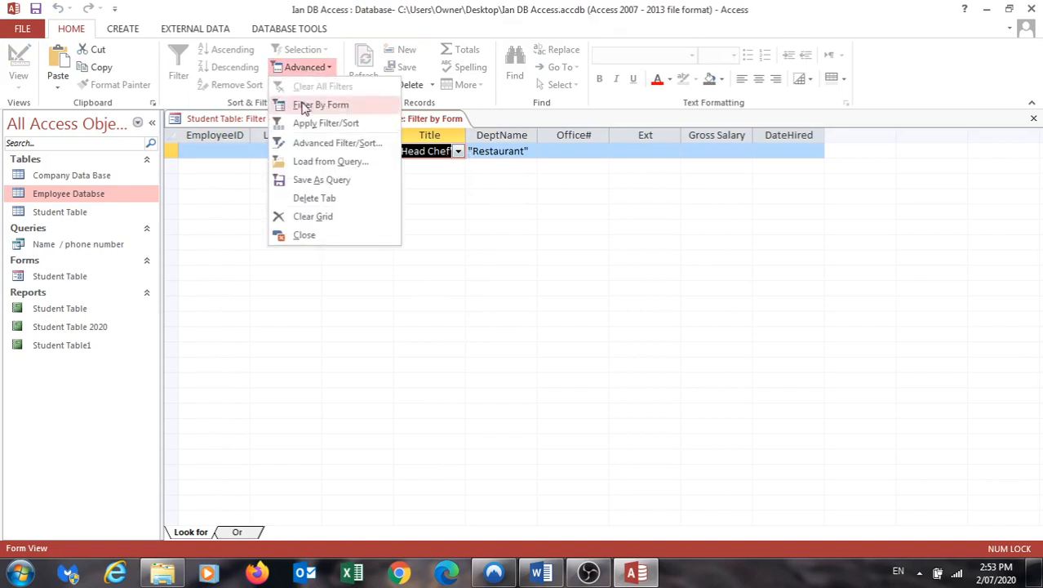
click(309, 123)
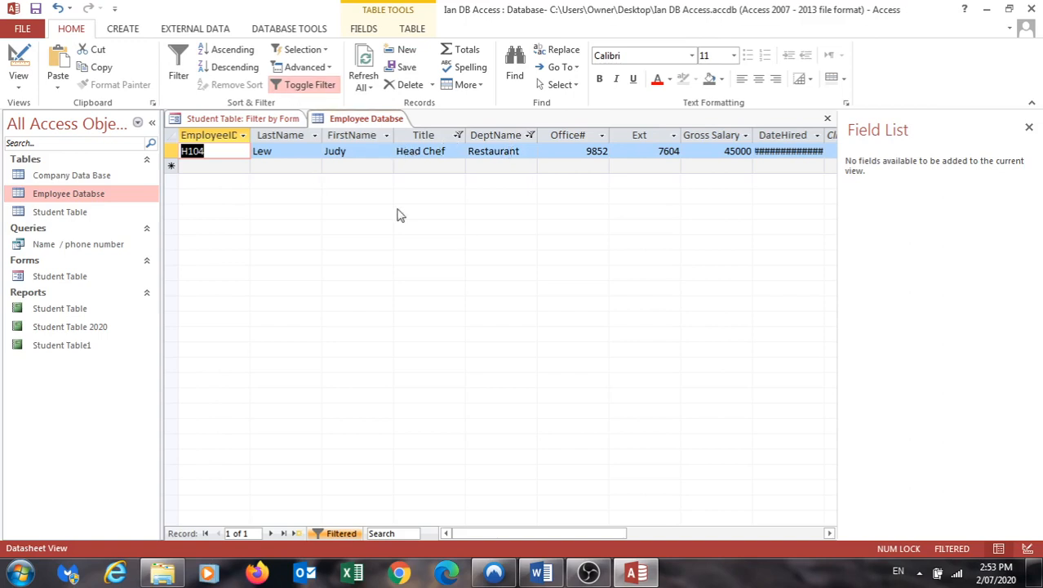
- Clear all filters from the Employee Databse table
click(305, 70)
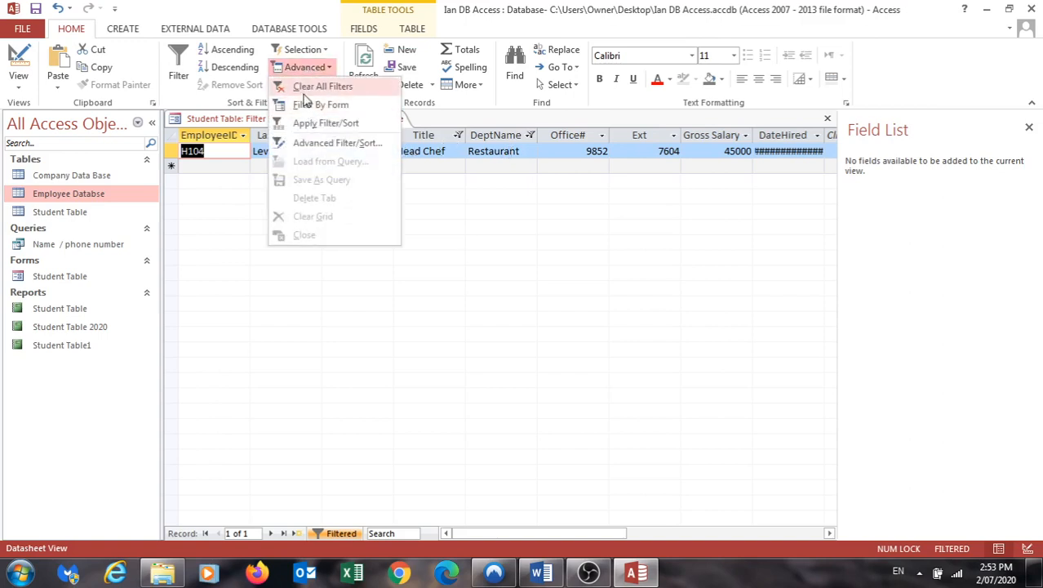
click(305, 92)
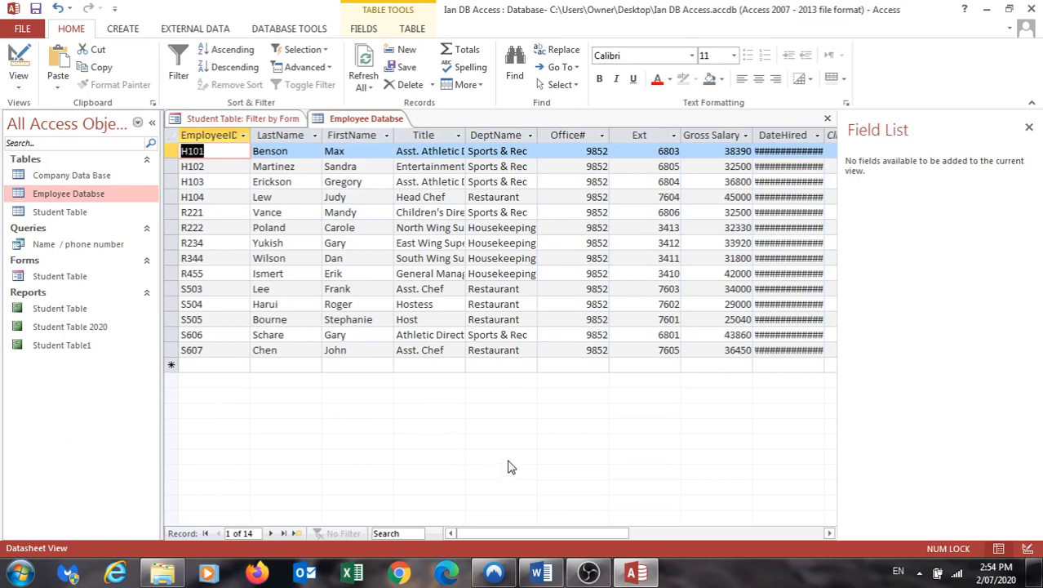
click(585, 575)
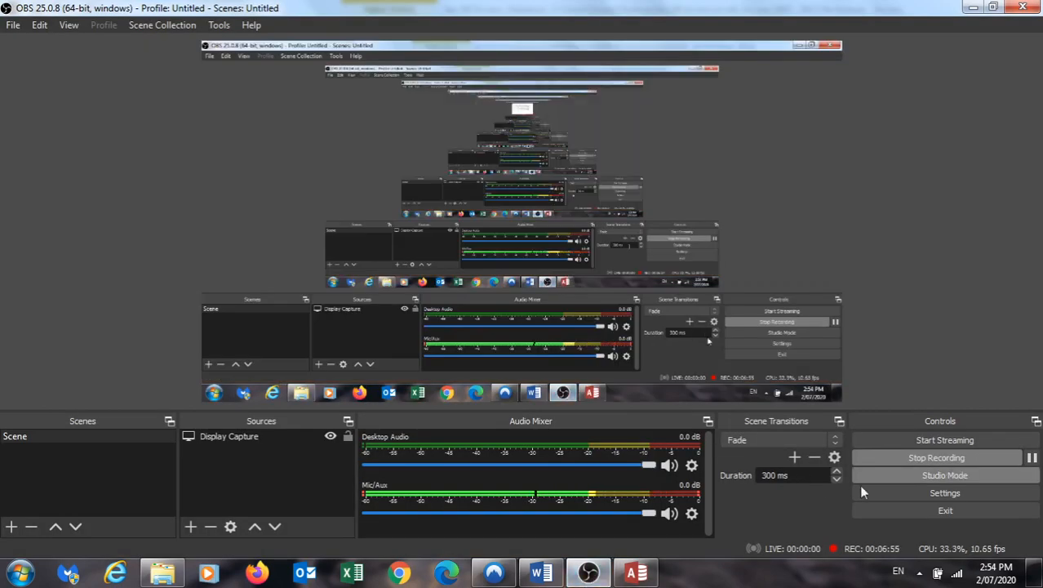